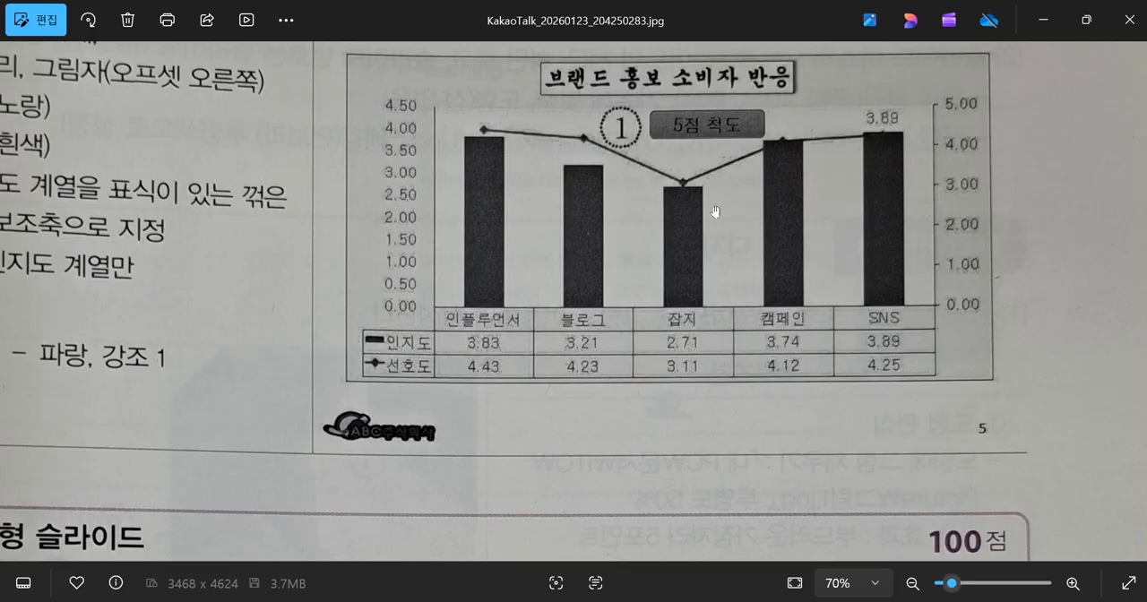
# Switch from the reference photo to PowerPoint's chart data sheet, enter the header 인플루언서 in B1, and widen column B to fit it.
pyautogui.click(1045, 25)
pyautogui.click(341, 197)
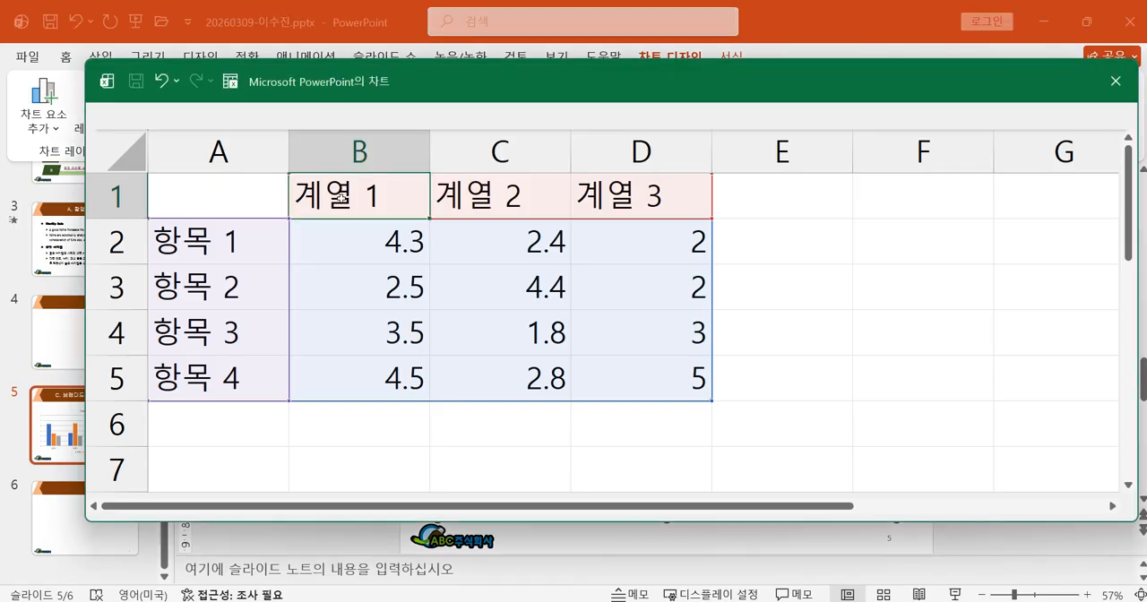
pyautogui.write('dl')
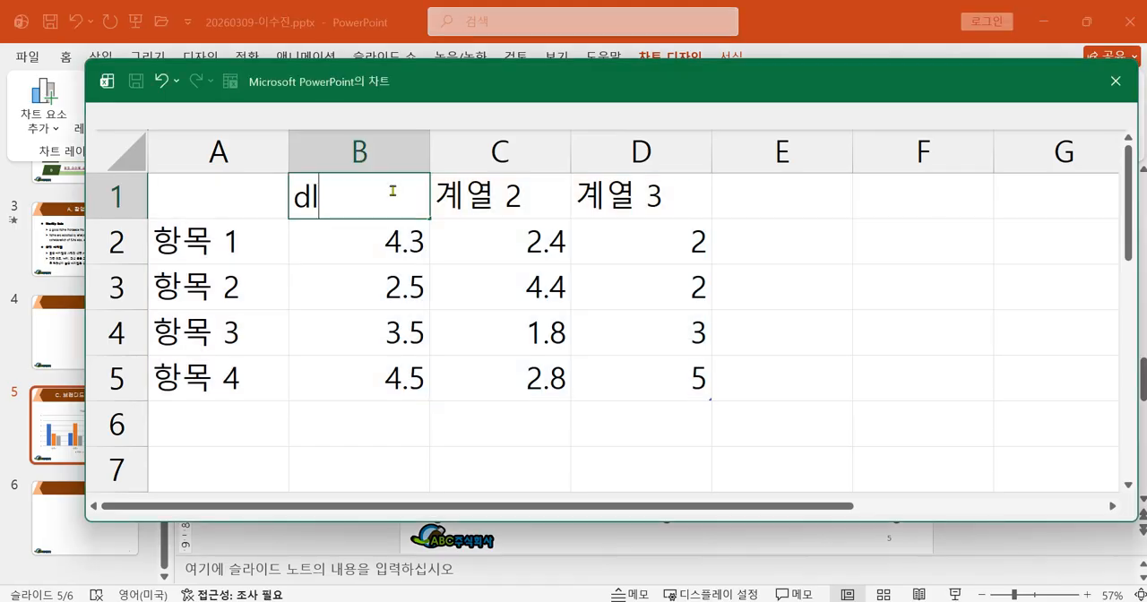
pyautogui.press('BackSpace')
pyautogui.press('BackSpace')
pyautogui.write('인플루')
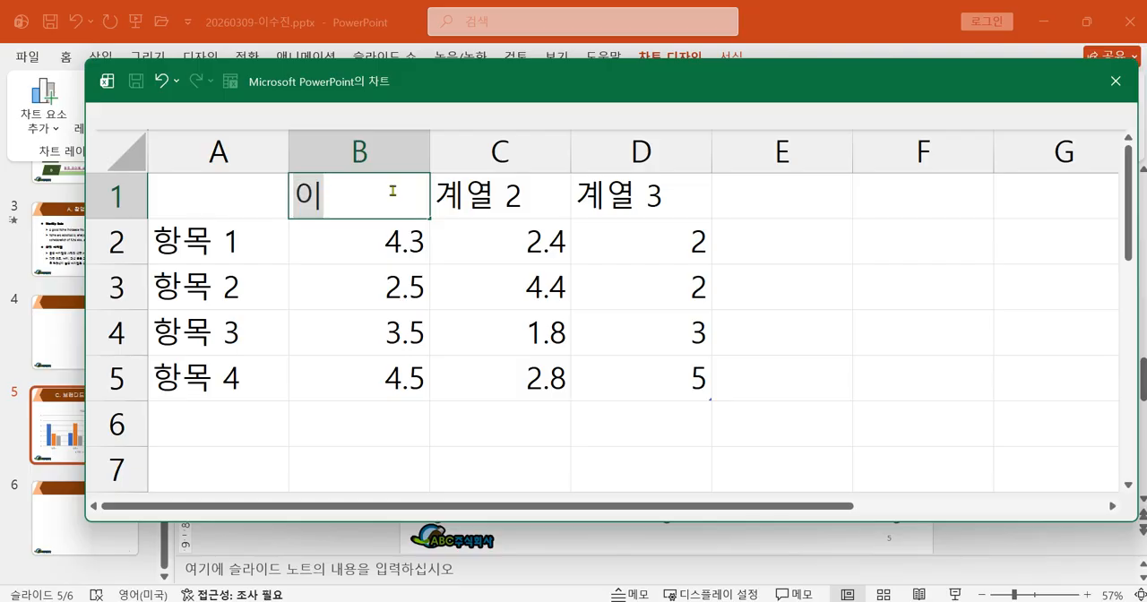
pyautogui.write('언서')
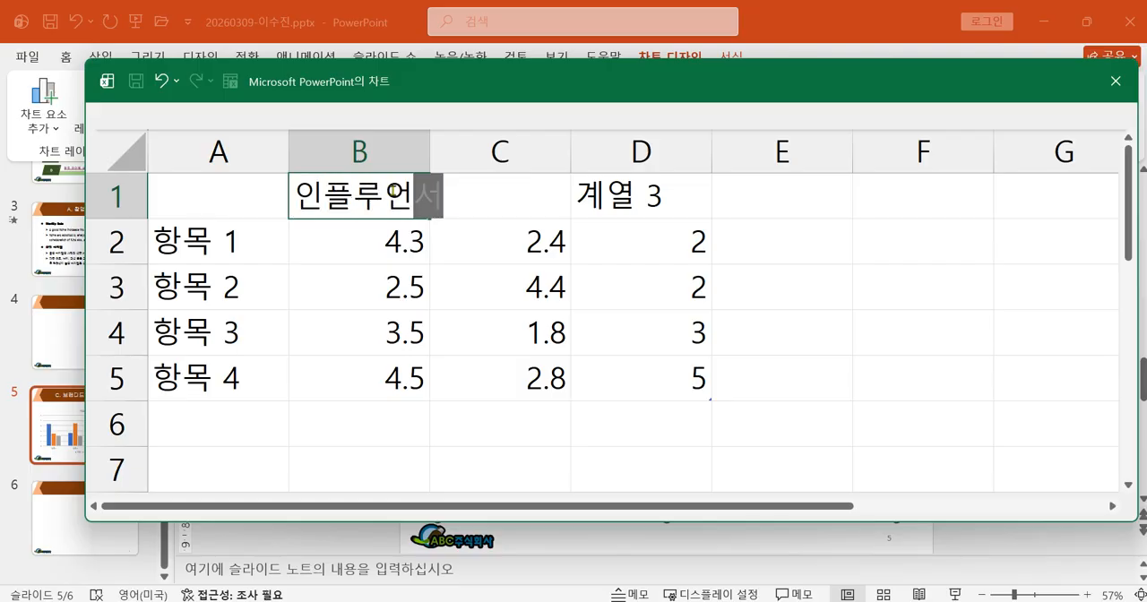
pyautogui.press('Return')
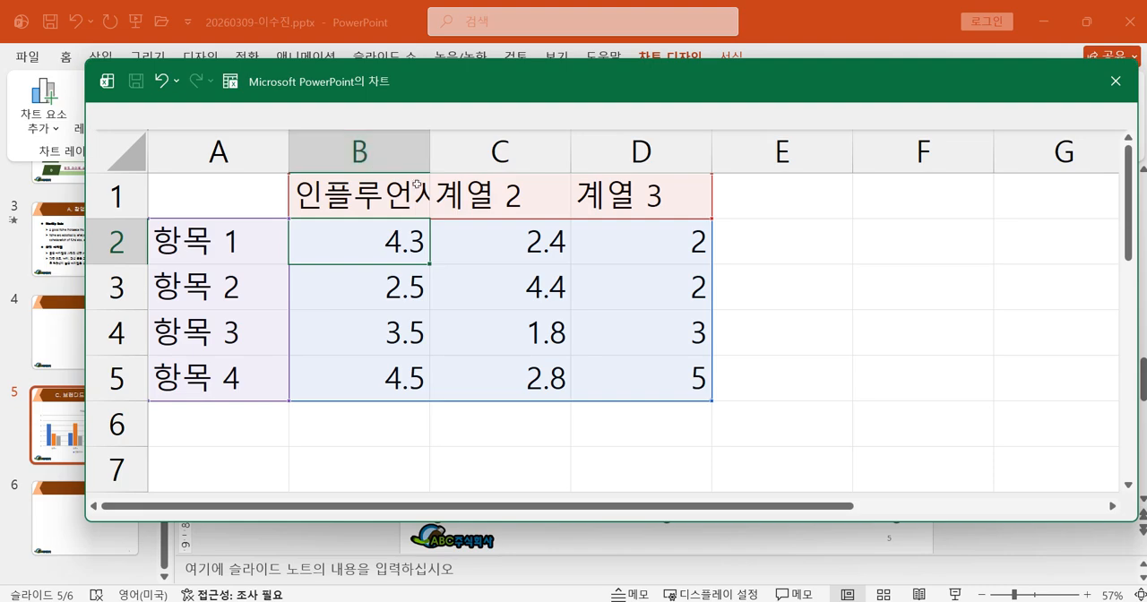
pyautogui.moveTo(430, 161); pyautogui.dragTo(457, 161)
# Enter the column headers 블로그, 잡지, 캠페인 and SNS in cells C1 to F1 of the chart data sheet.
pyautogui.click(543, 201)
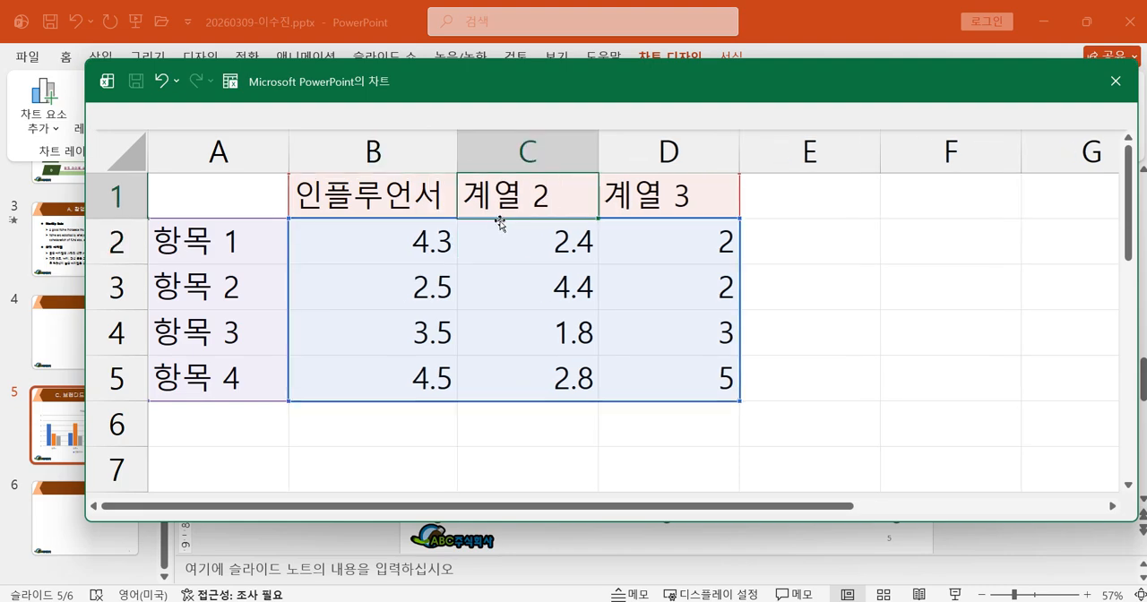
pyautogui.write('블로그')
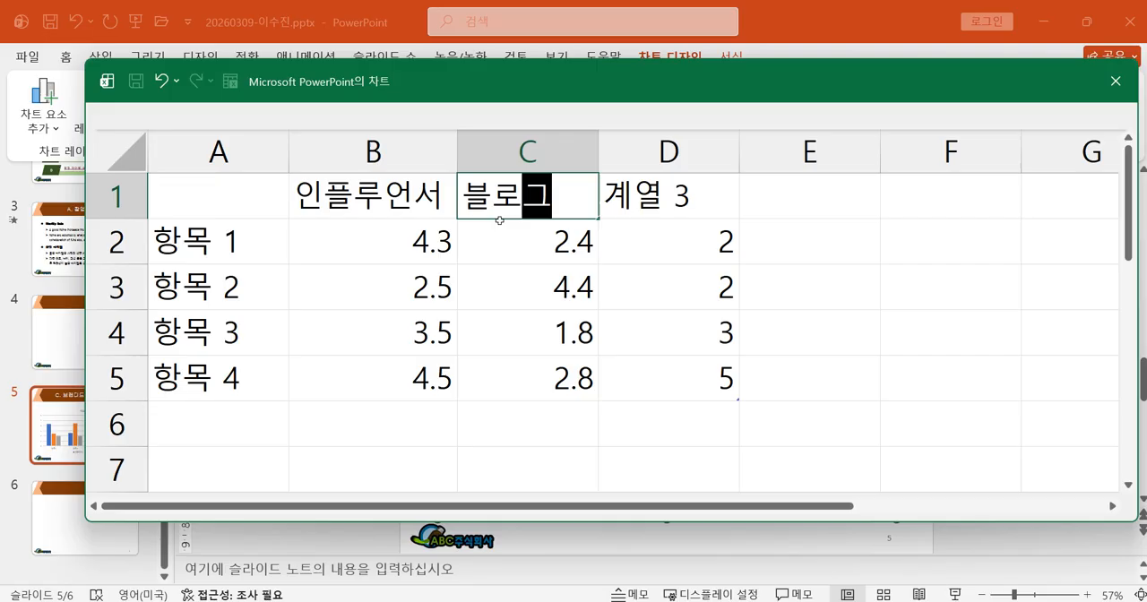
pyautogui.click(672, 194)
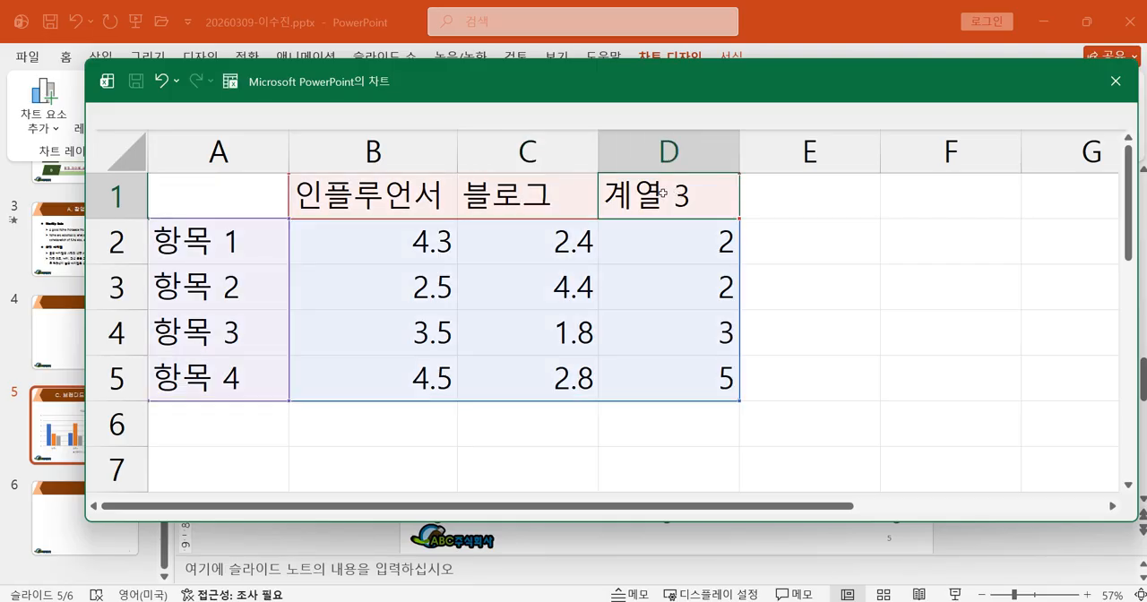
pyautogui.write('잡지')
pyautogui.click(816, 202)
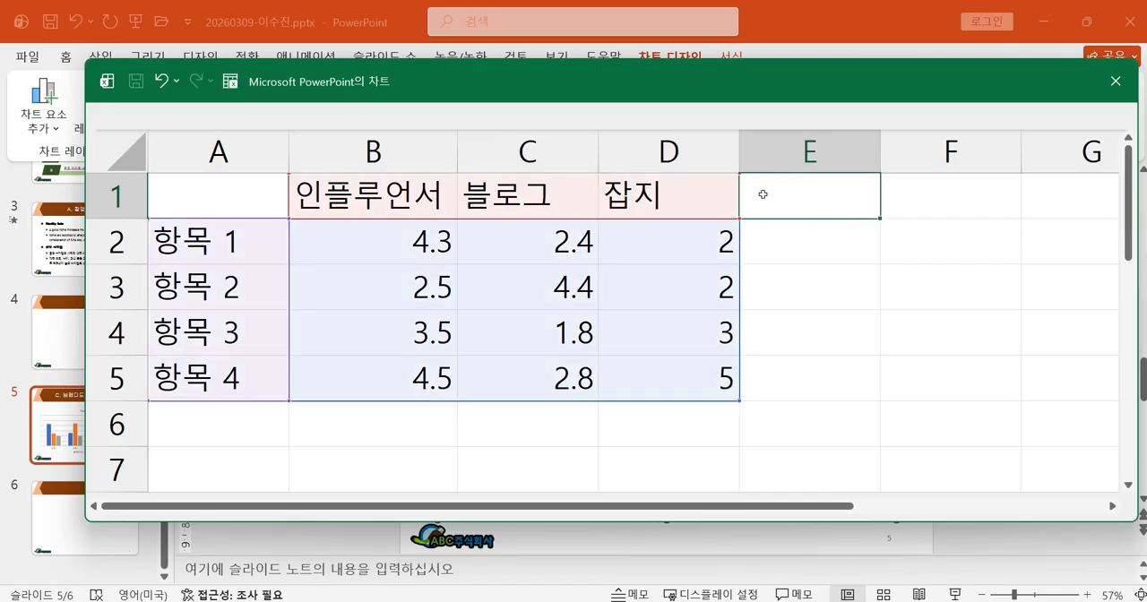
pyautogui.write('캠페인')
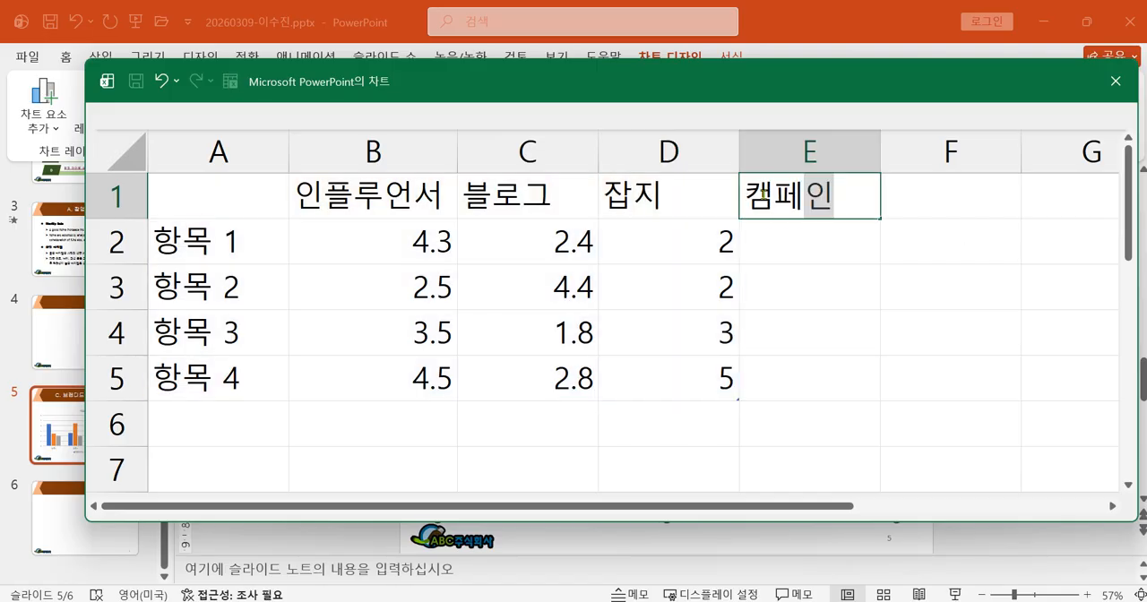
pyautogui.click(932, 184)
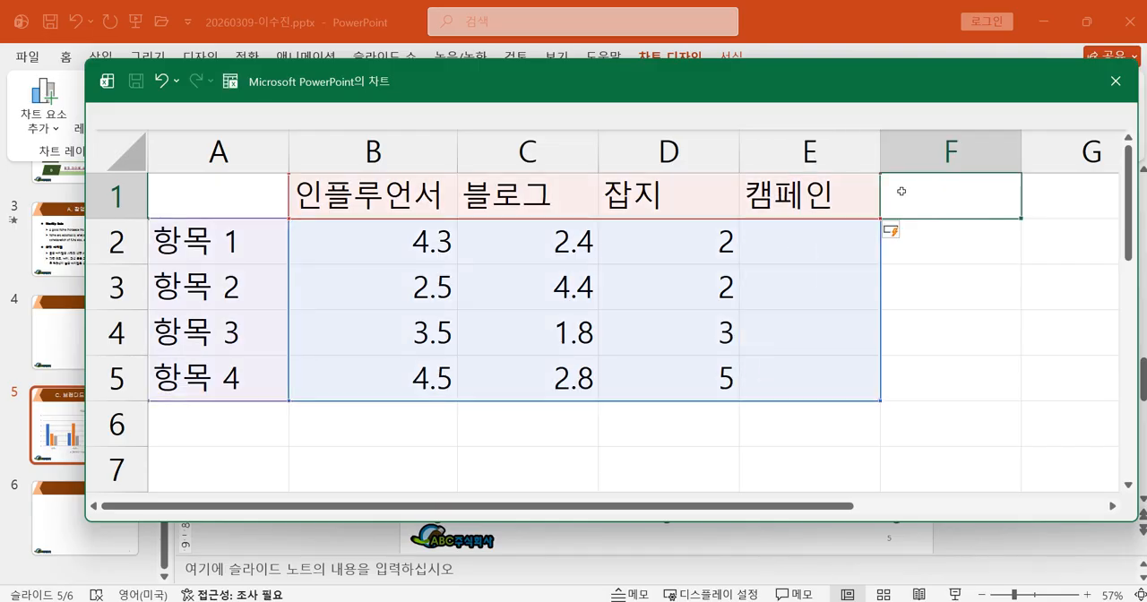
pyautogui.write('SNDS')
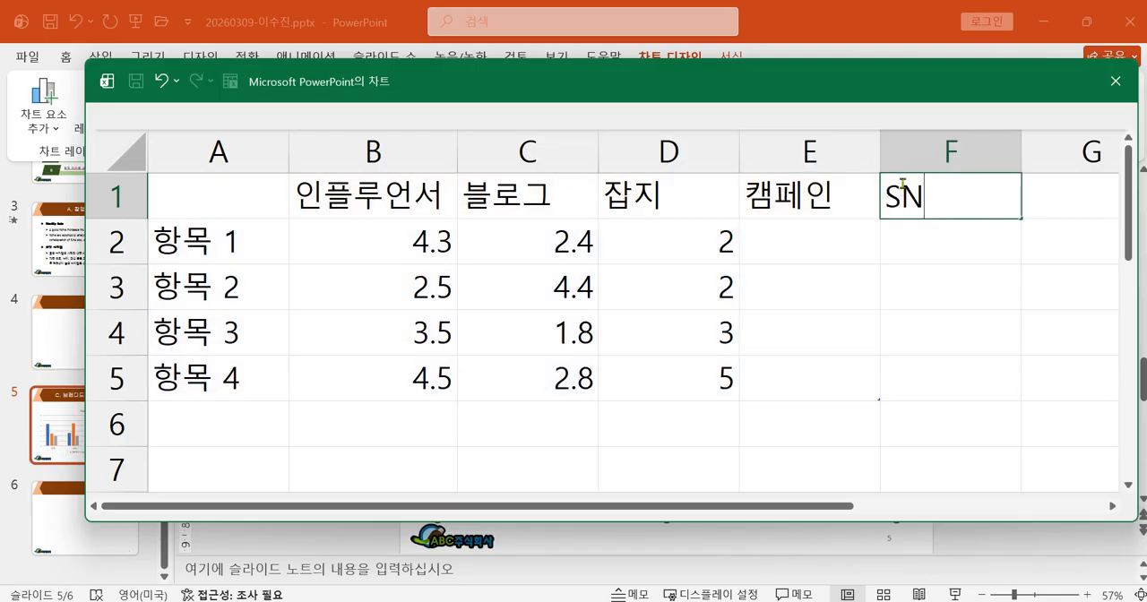
pyautogui.press('BackSpace')
pyautogui.press('BackSpace')
pyautogui.write('S')
pyautogui.press('Return')
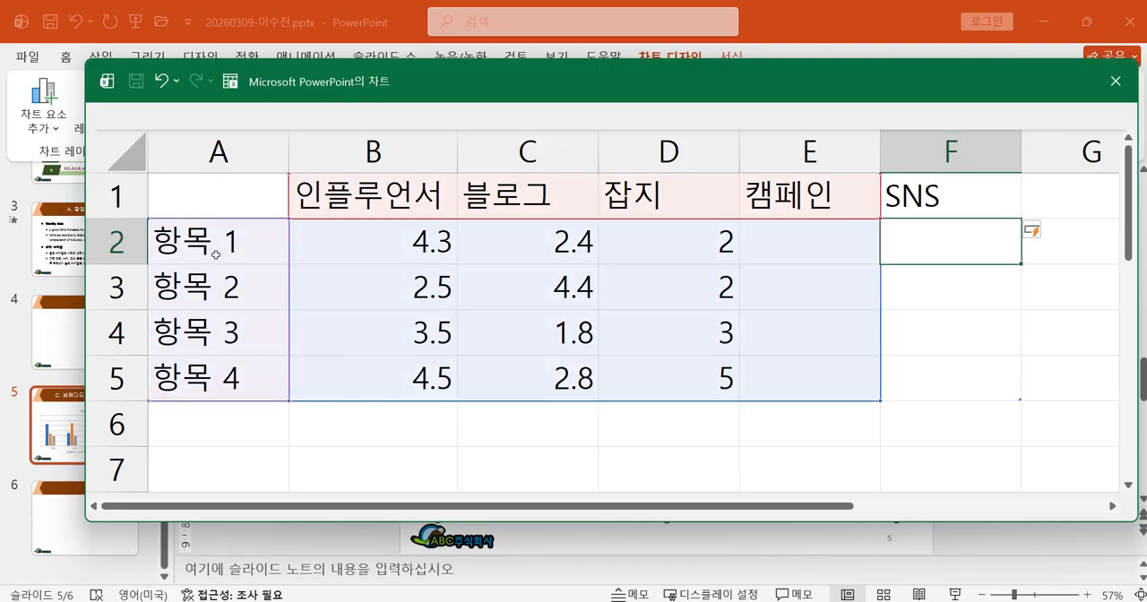
# Rename the first two row labels in A2 and A3 as 인지도 and 선호도.
pyautogui.click(198, 253)
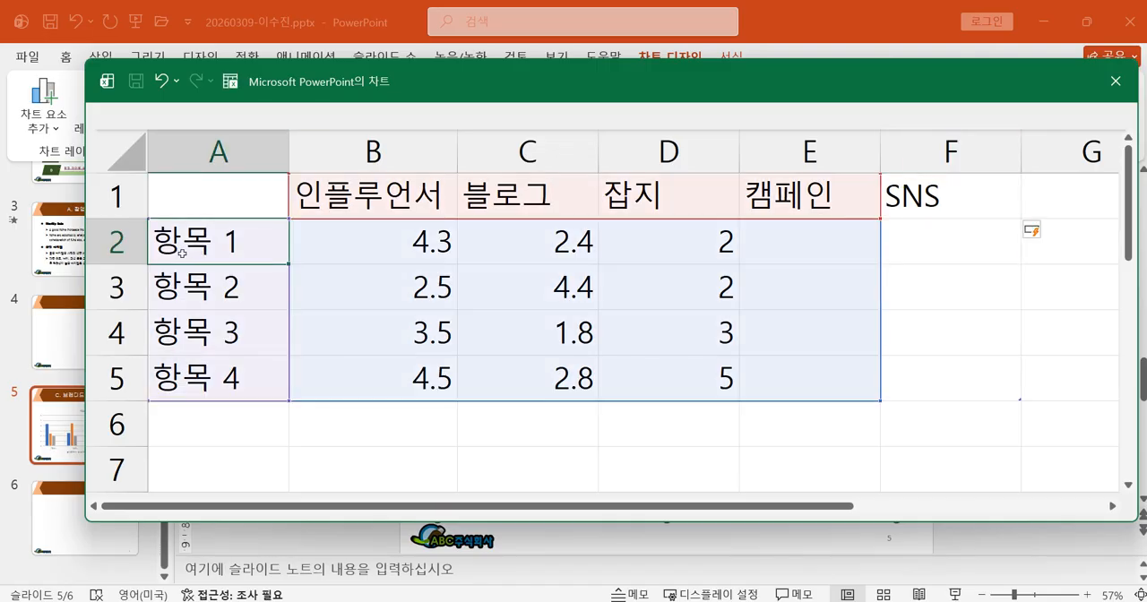
pyautogui.write('dl')
pyautogui.press('BackSpace')
pyautogui.press('BackSpace')
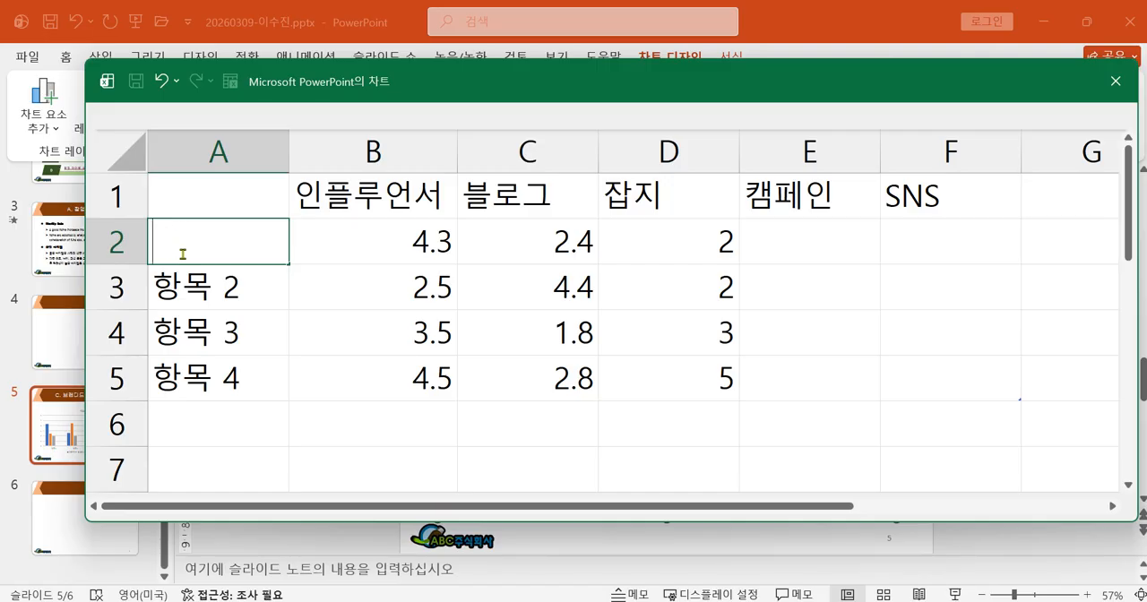
pyautogui.write('인지도')
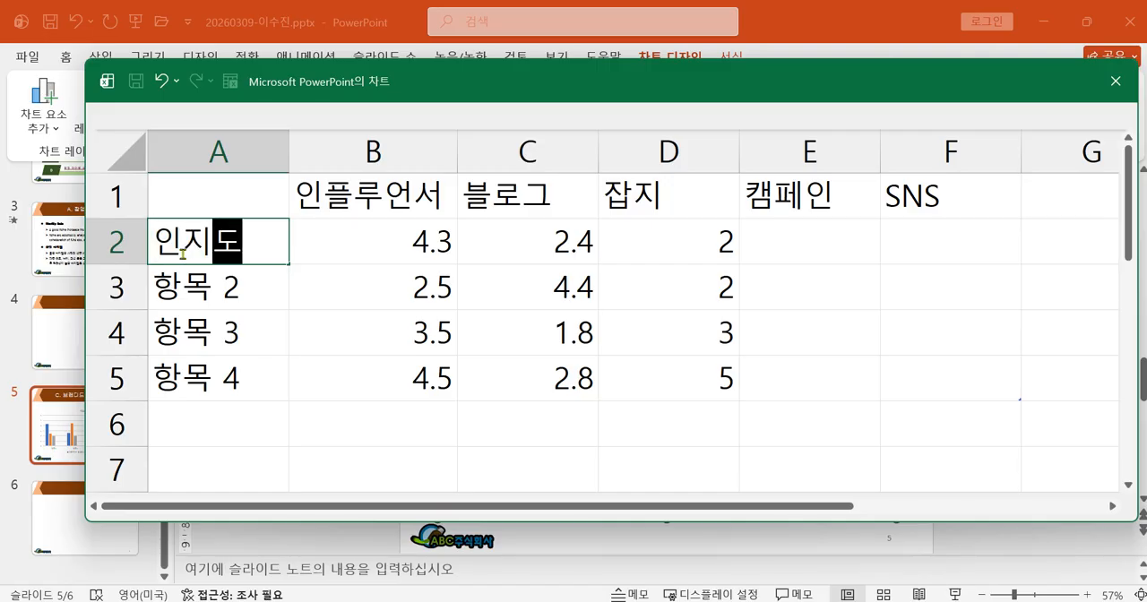
pyautogui.press('Return')
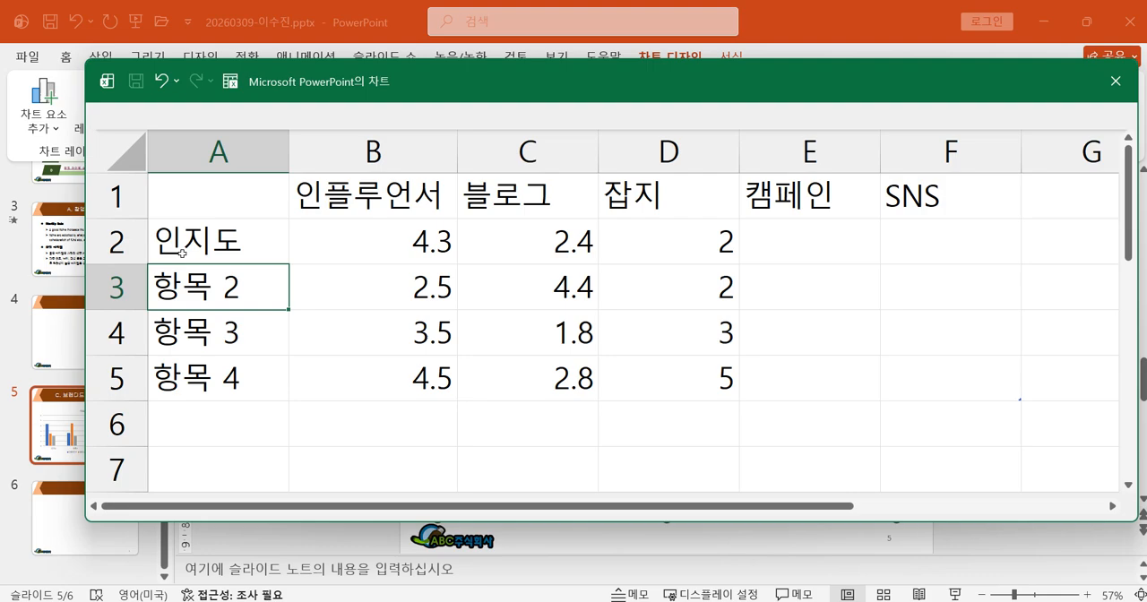
pyautogui.write('선호도')
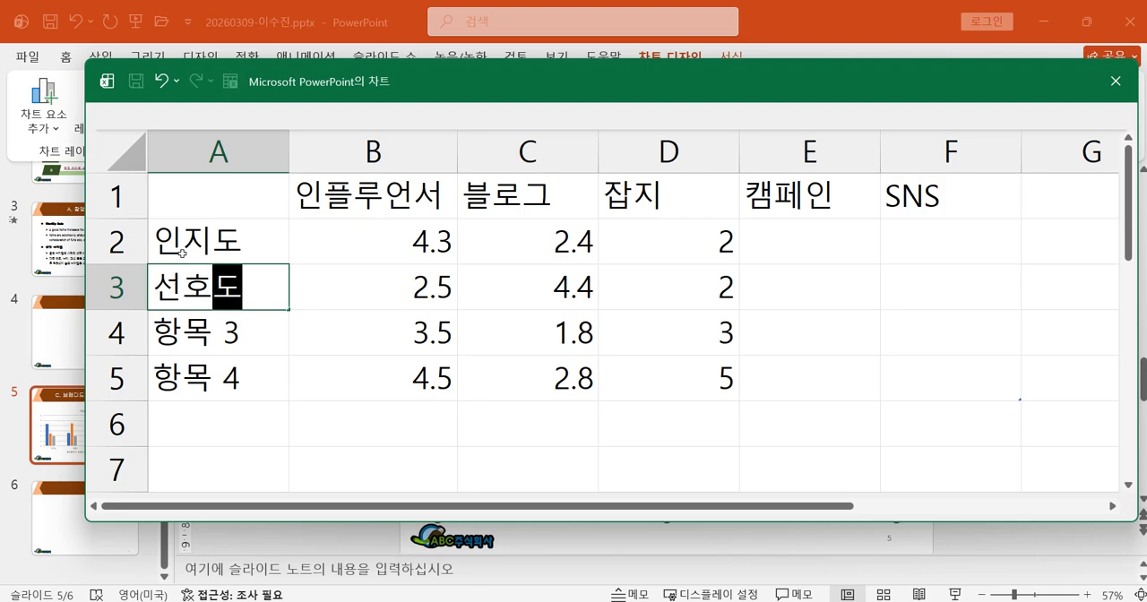
pyautogui.press('Return')
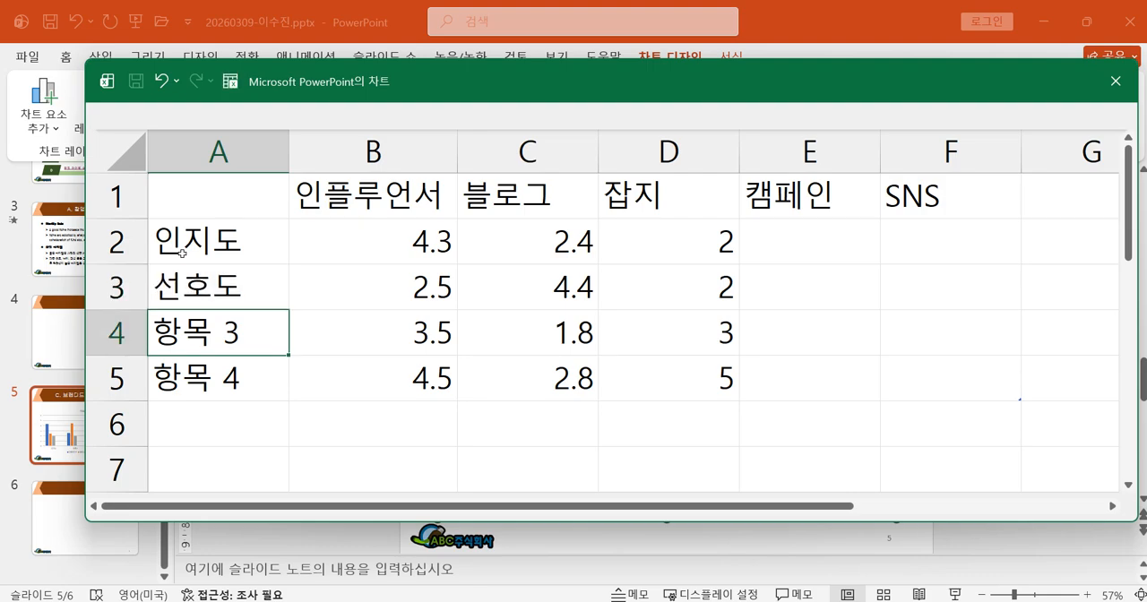
# Fill in the 인플루언서 column with 3.83 for 인지도 and 4.43 for 선호도.
pyautogui.click(409, 240)
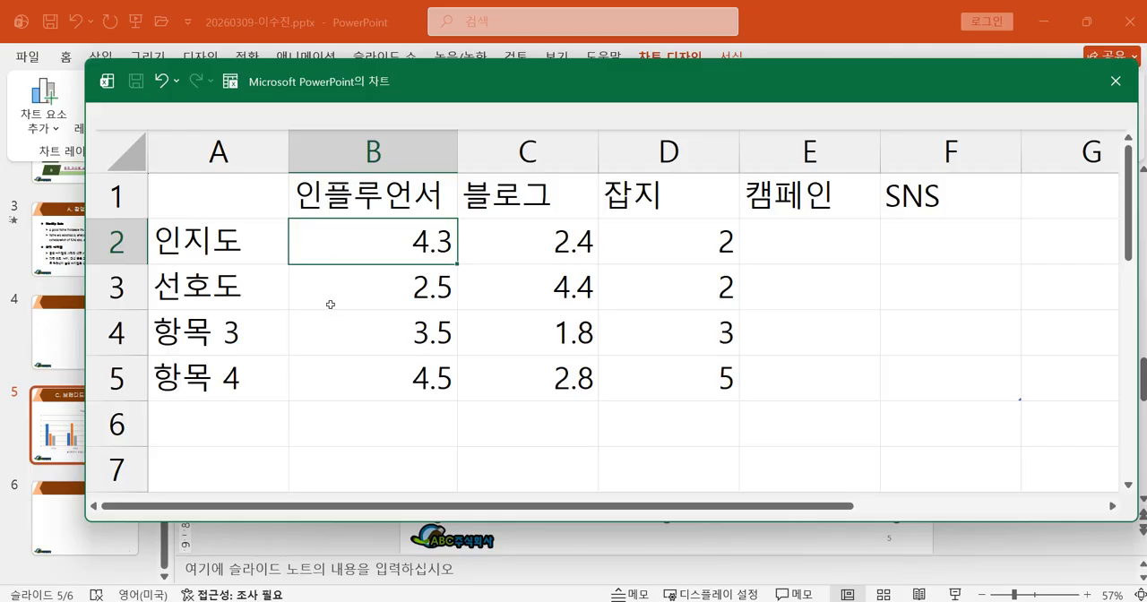
pyautogui.write('3.')
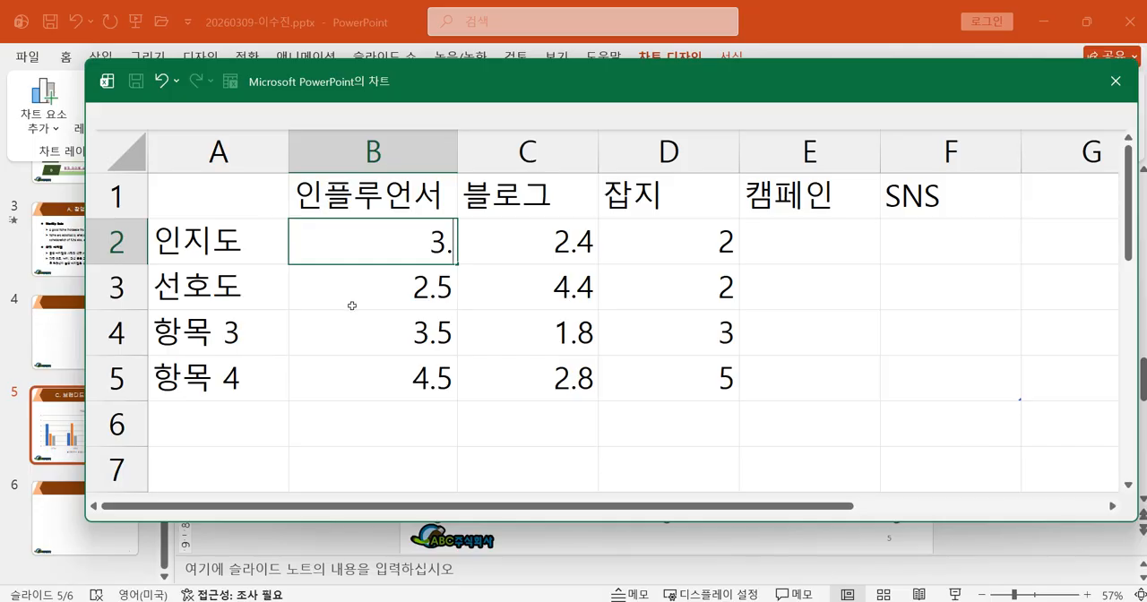
pyautogui.write('83')
pyautogui.press('Return')
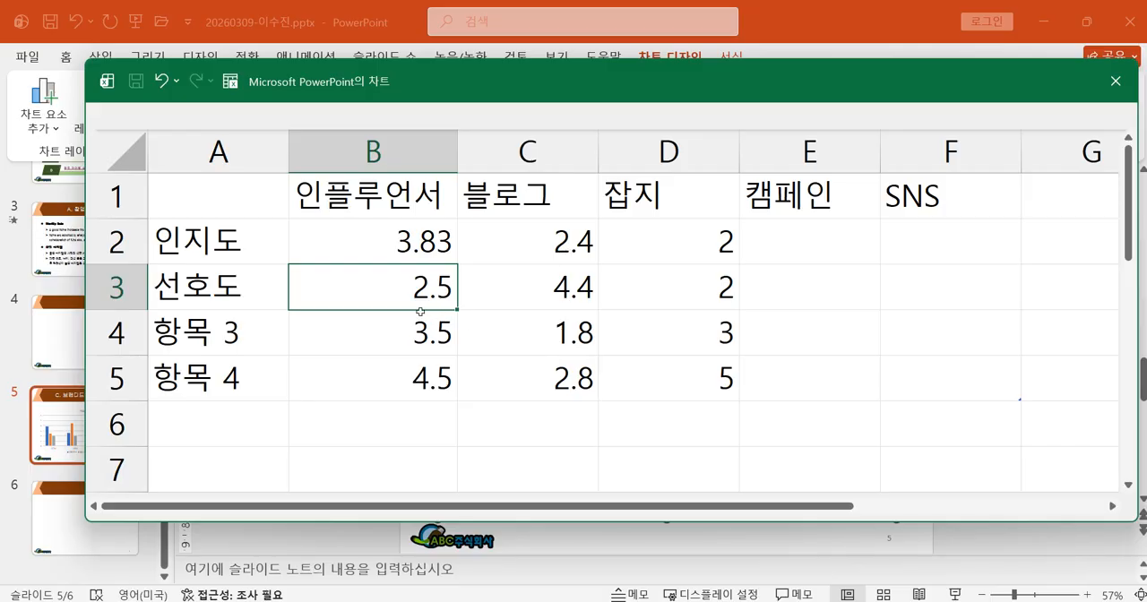
pyautogui.write('4.43')
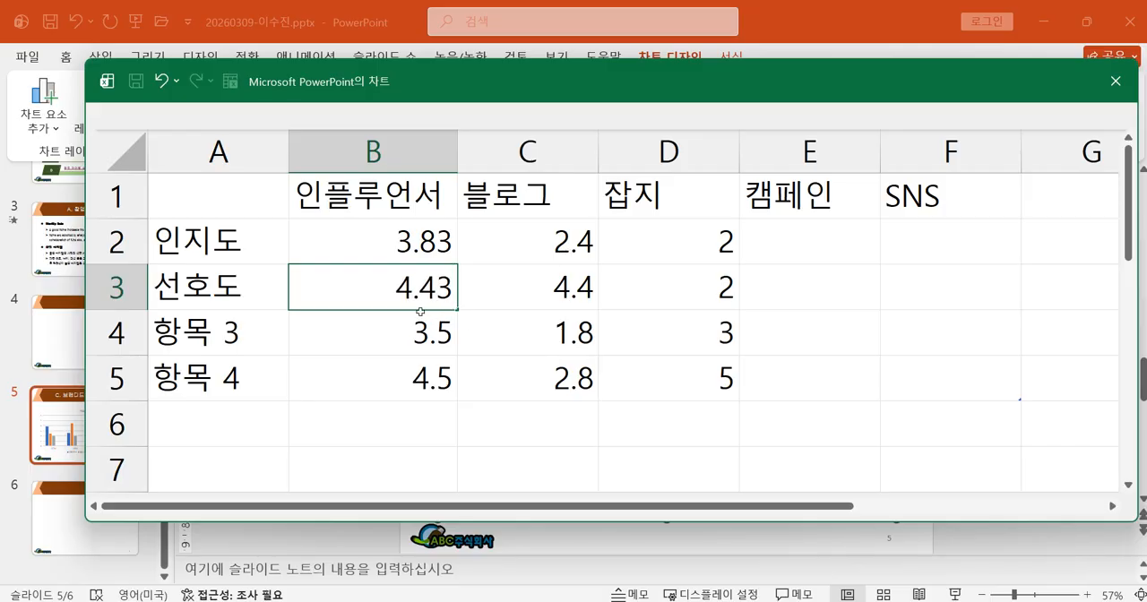
# Fill in the 블로그 column with 3.21 for 인지도 and 4.23 for 선호도.
pyautogui.click(520, 244)
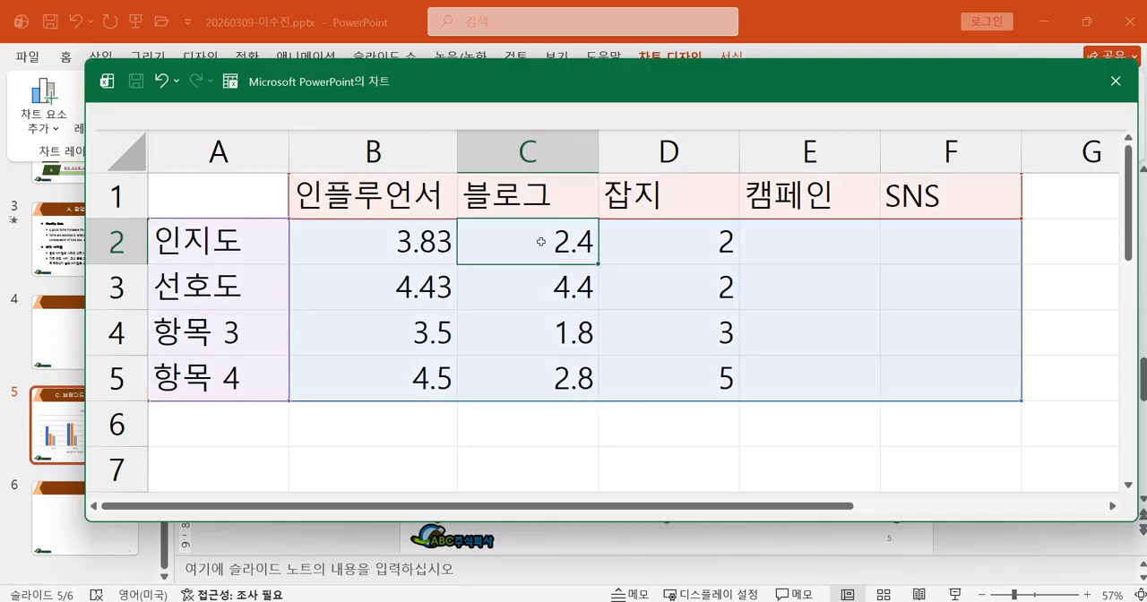
pyautogui.write('3.21')
pyautogui.press('Return')
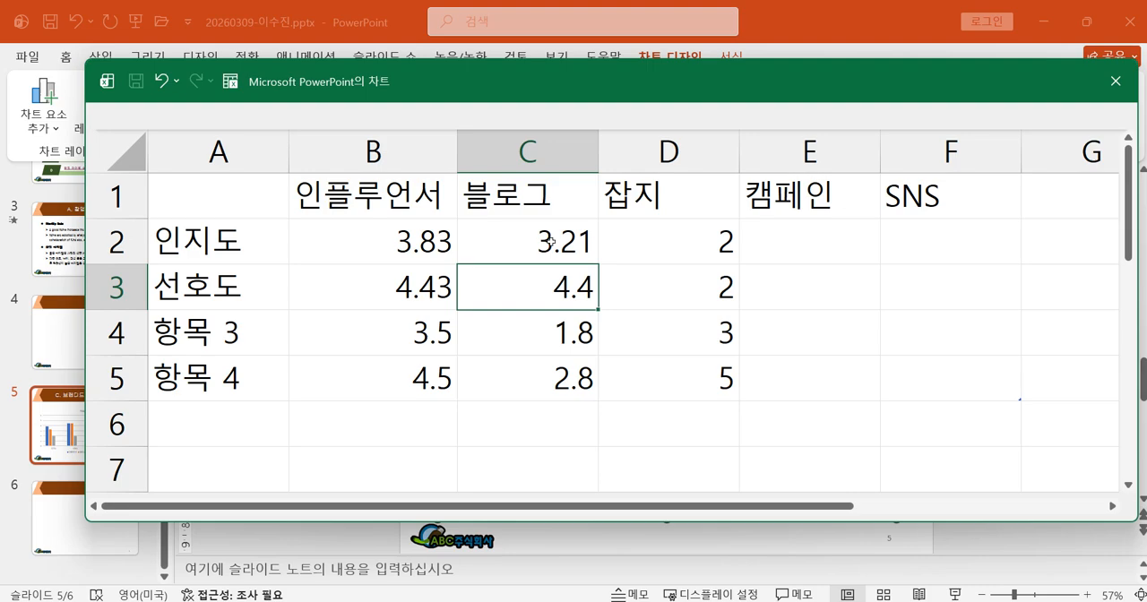
pyautogui.write('1')
pyautogui.press('BackSpace')
pyautogui.write('4.23')
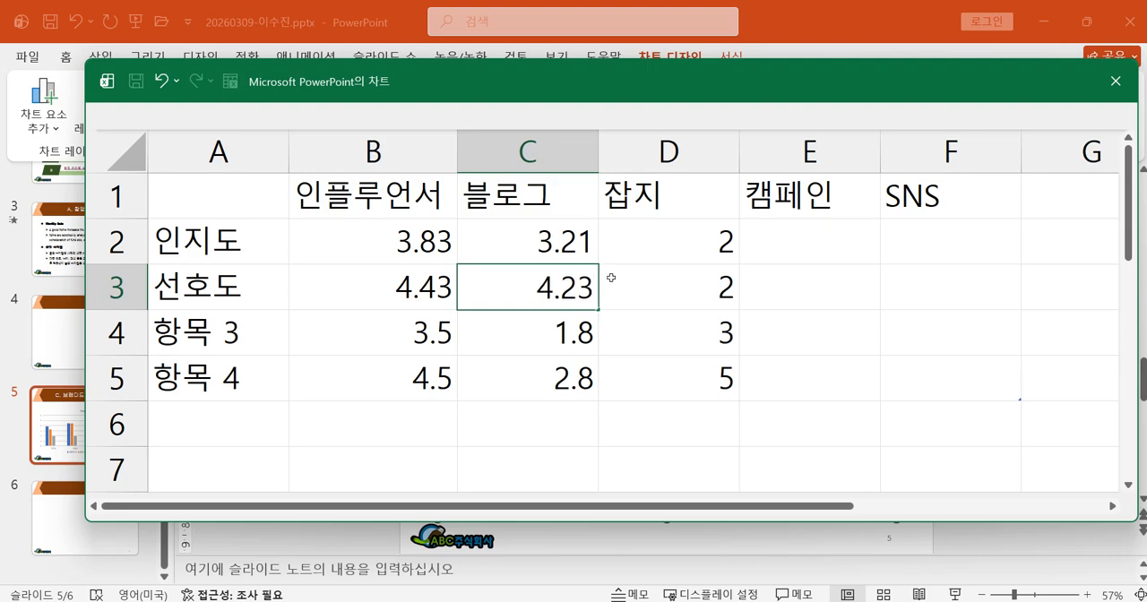
# Fill in the 잡지 column with 2.71 for 인지도 and 3.11 for 선호도.
pyautogui.click(655, 254)
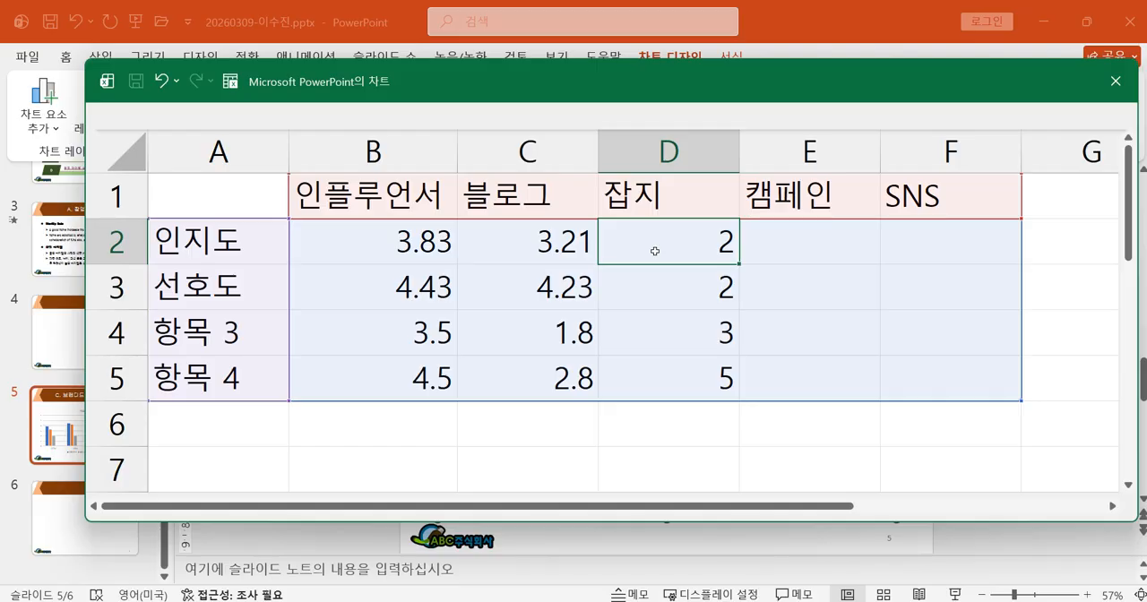
pyautogui.doubleClick(679, 246)
pyautogui.write('.71')
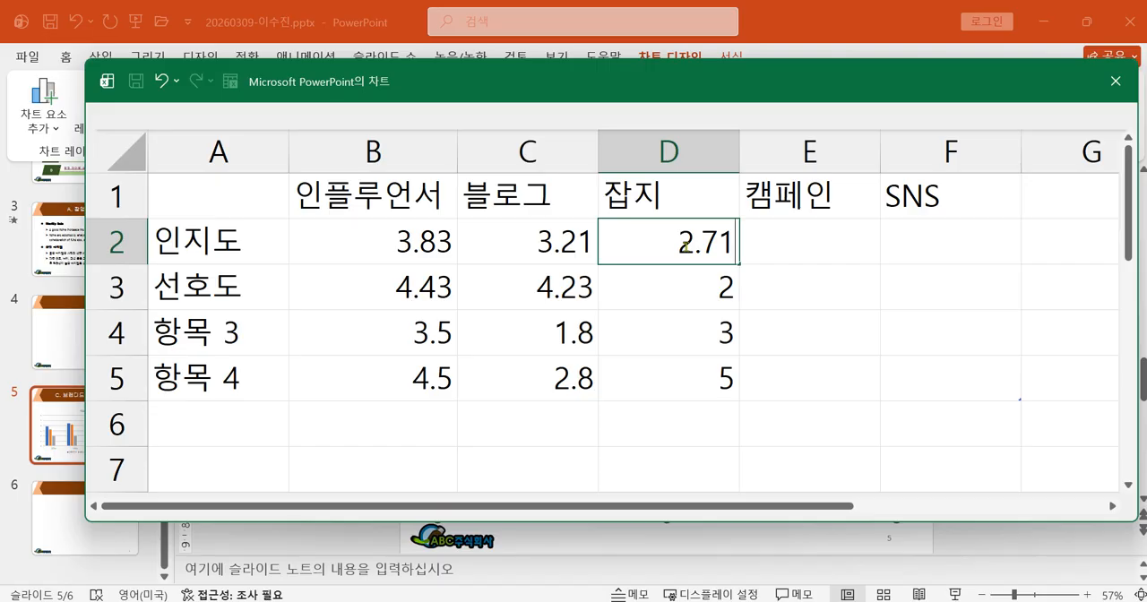
pyautogui.press('Return')
pyautogui.write('3.11')
# Fill in the 캠페인 column with 3.74 for 인지도 and 4.12 for 선호도.
pyautogui.click(816, 246)
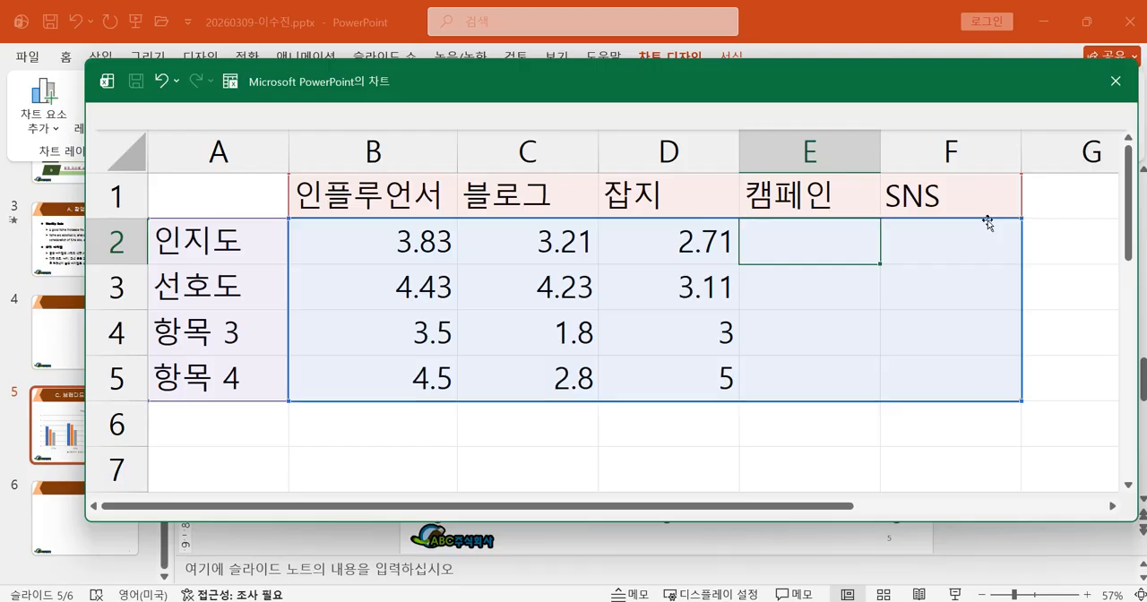
pyautogui.write('3.74')
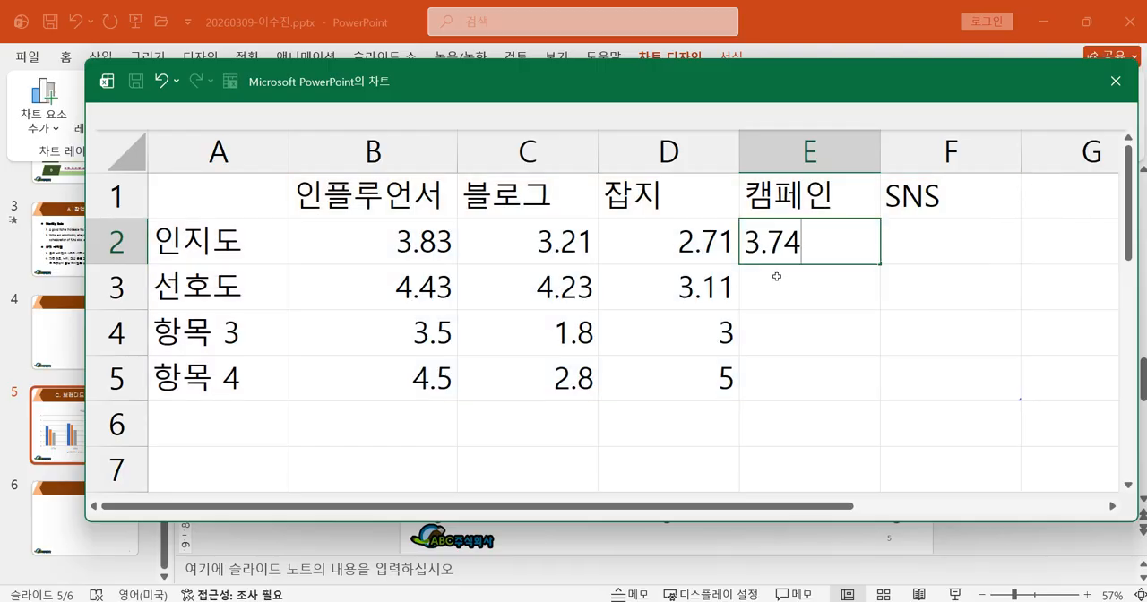
pyautogui.click(775, 279)
pyautogui.write('4.12')
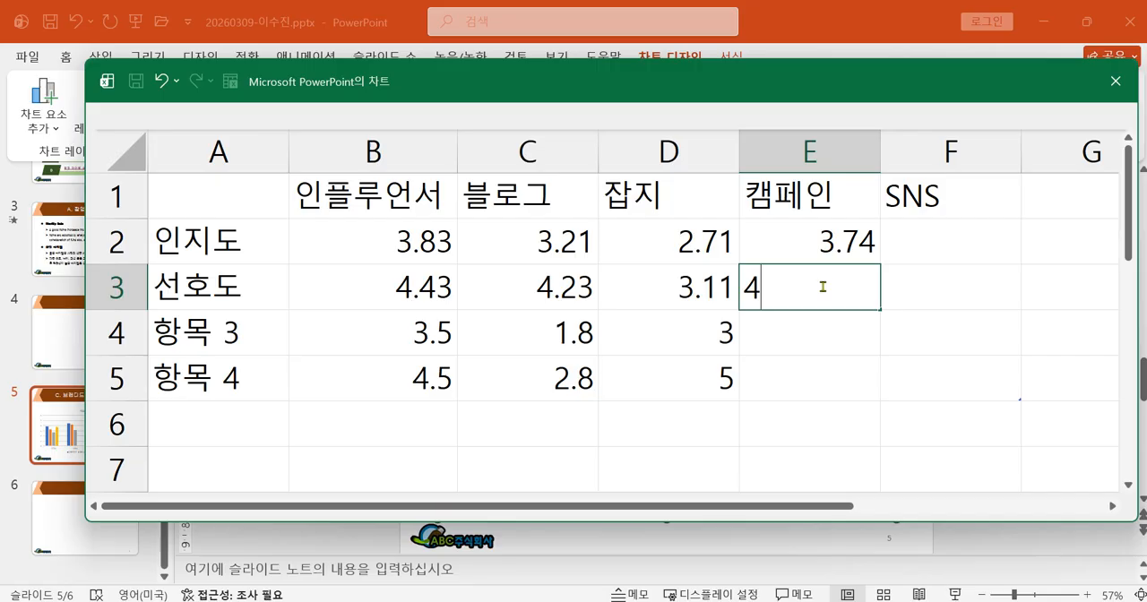
# Fill in the SNS column with 3.89 for 인지도 and 4.25 for 선호도.
pyautogui.click(907, 252)
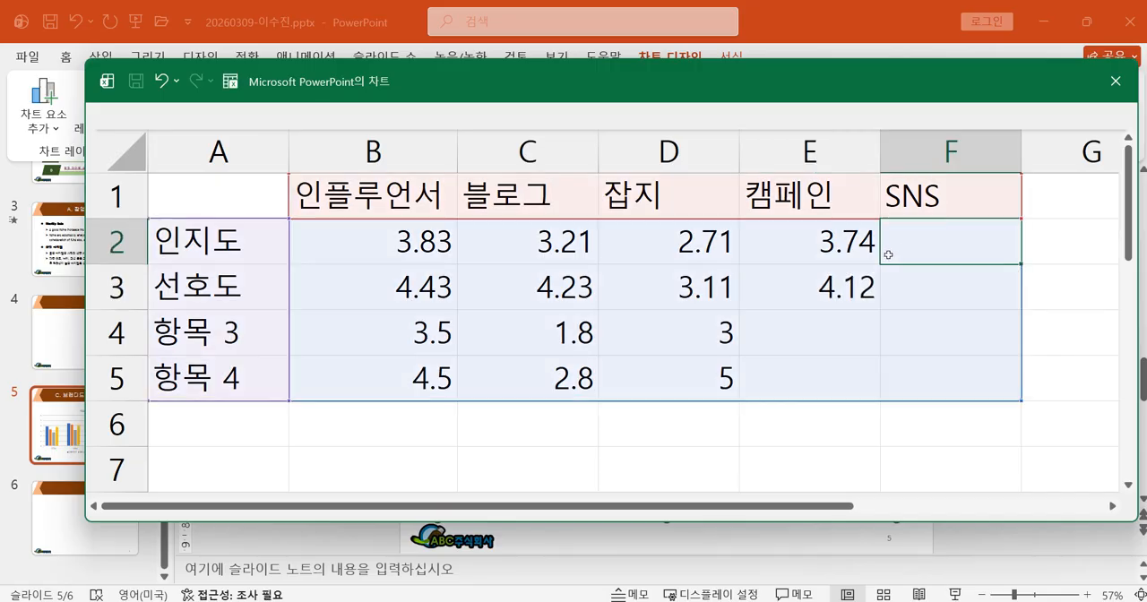
pyautogui.write('3.89')
pyautogui.press('Return')
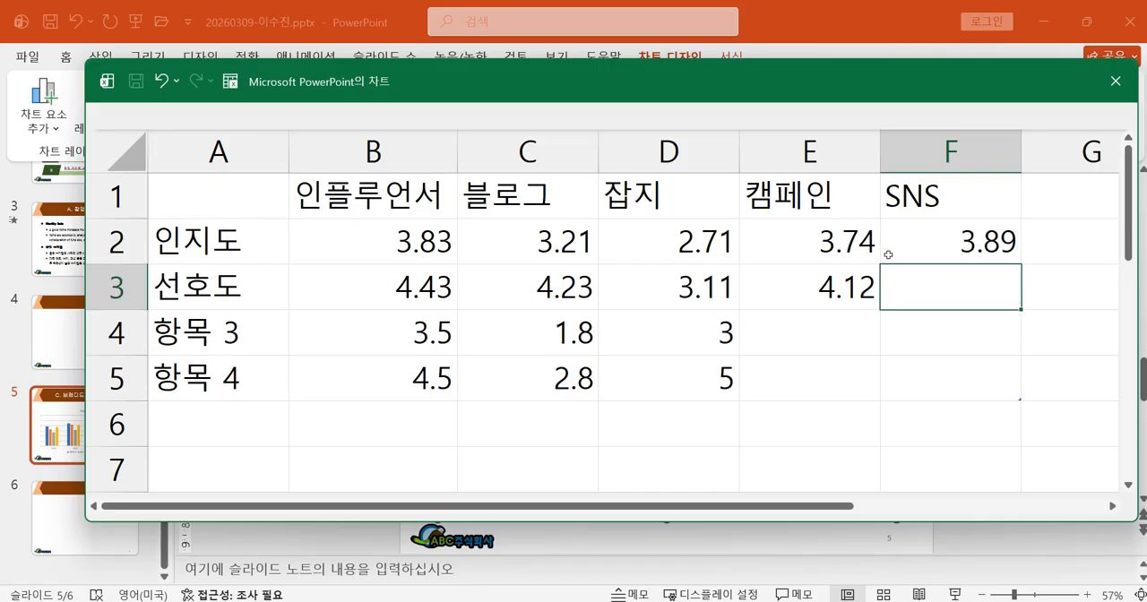
pyautogui.write('4.25')
pyautogui.press('Return')
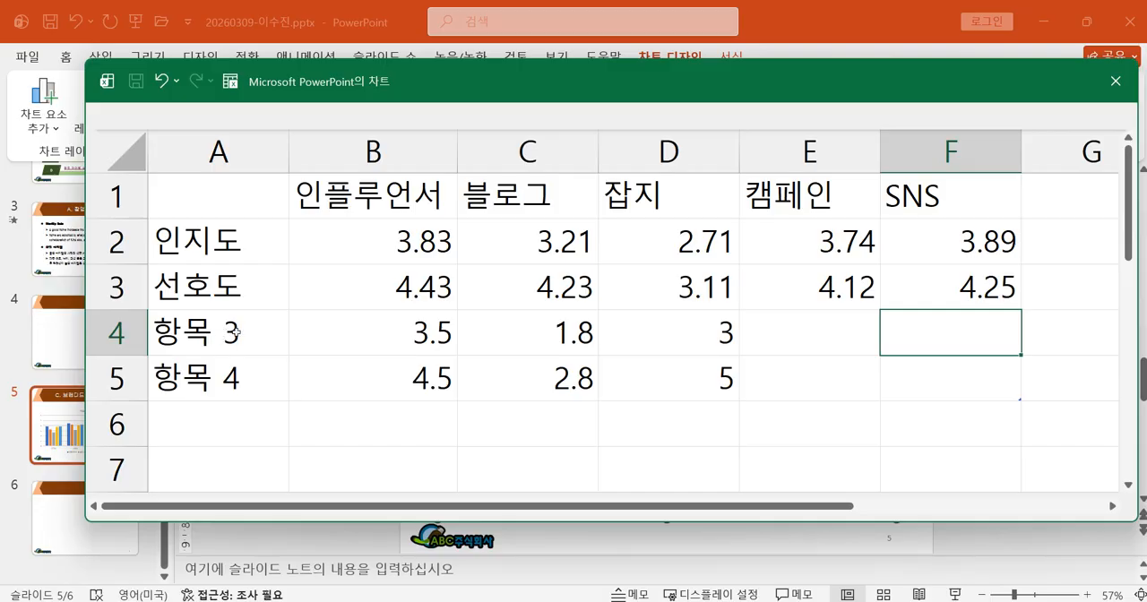
# Delete the 항목 3 and 항목 4 table rows from the chart data sheet.
pyautogui.moveTo(236, 331); pyautogui.dragTo(904, 374)
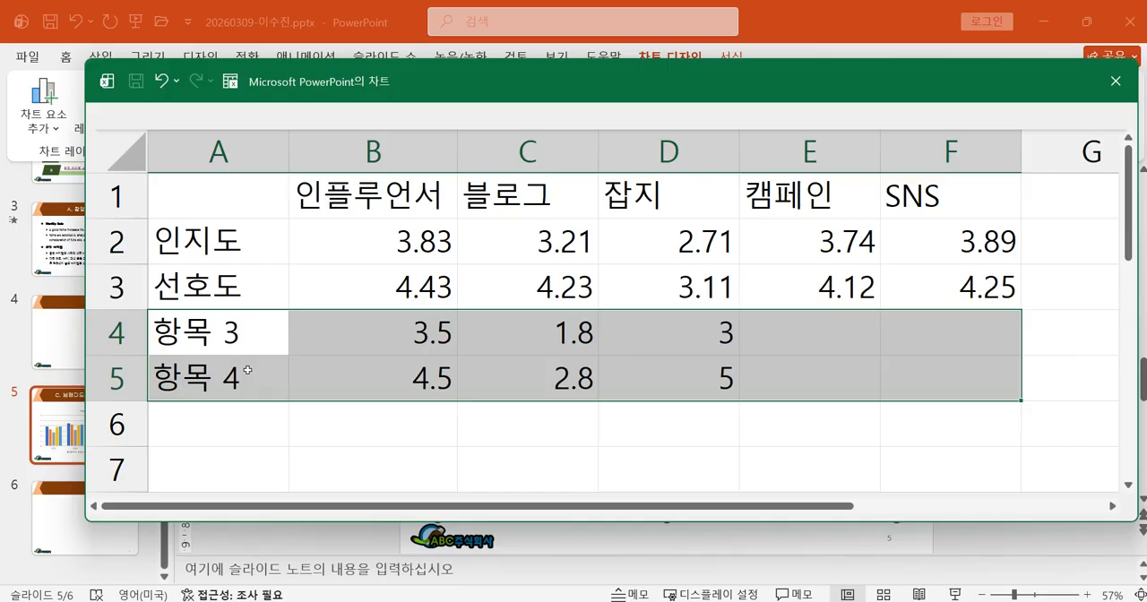
pyautogui.rightClick(361, 378)
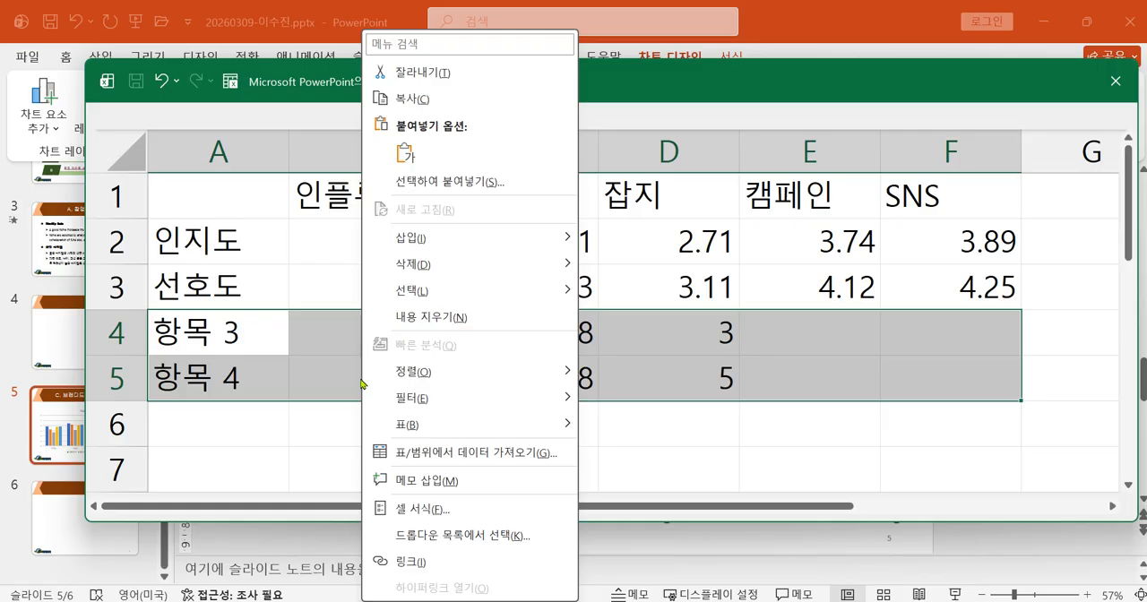
pyautogui.moveTo(426, 268)
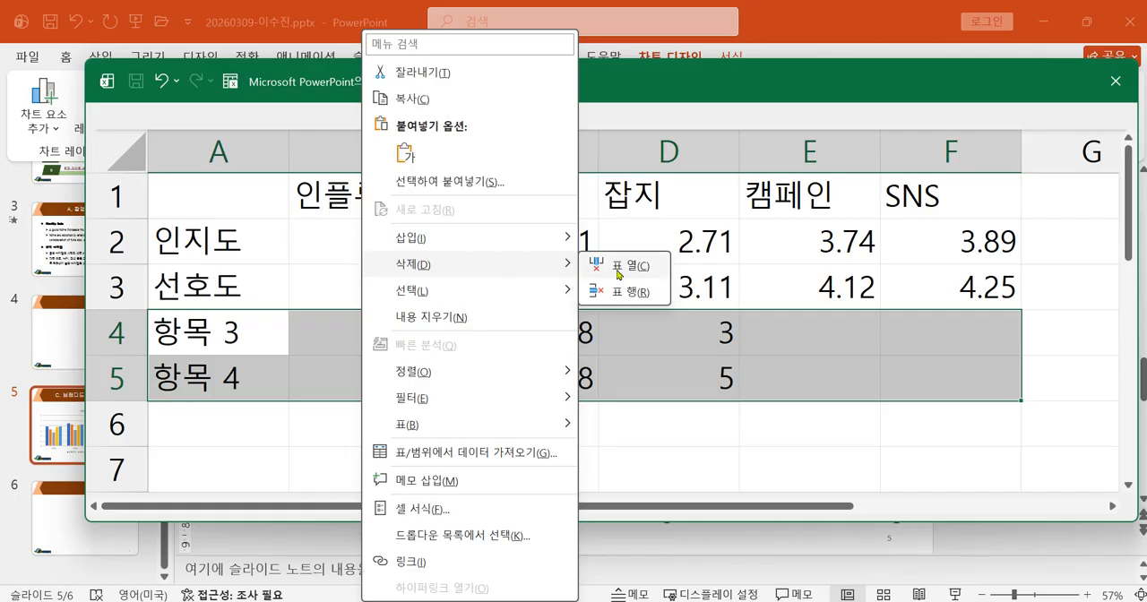
pyautogui.click(617, 292)
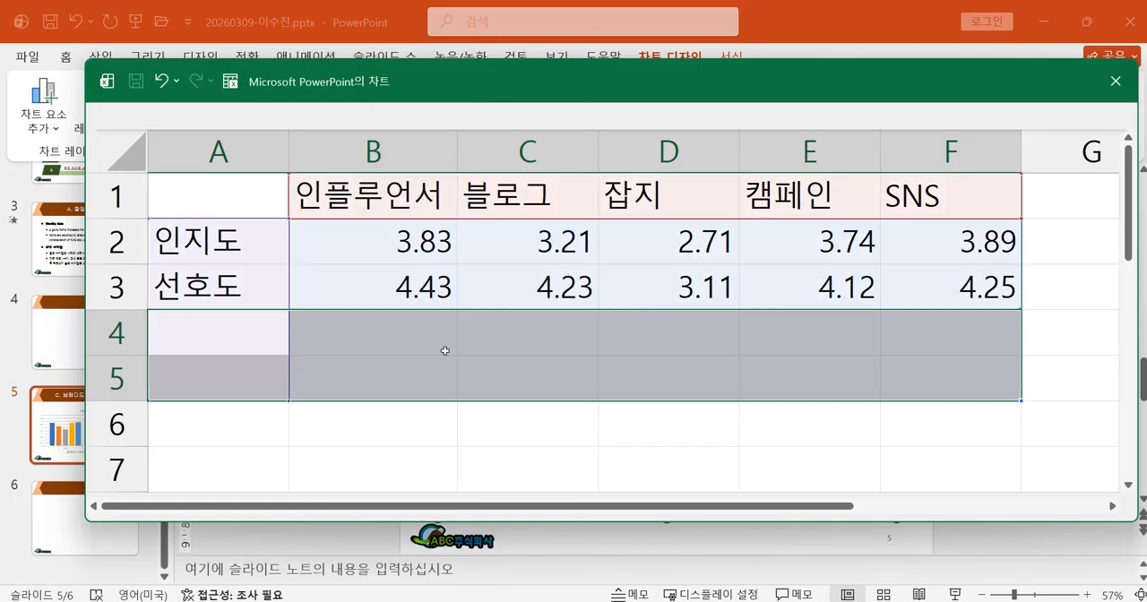
# Switch the chart's rows and columns so 인지도 and 선호도 become the series and the promotion channels the categories.
pyautogui.click(354, 28)
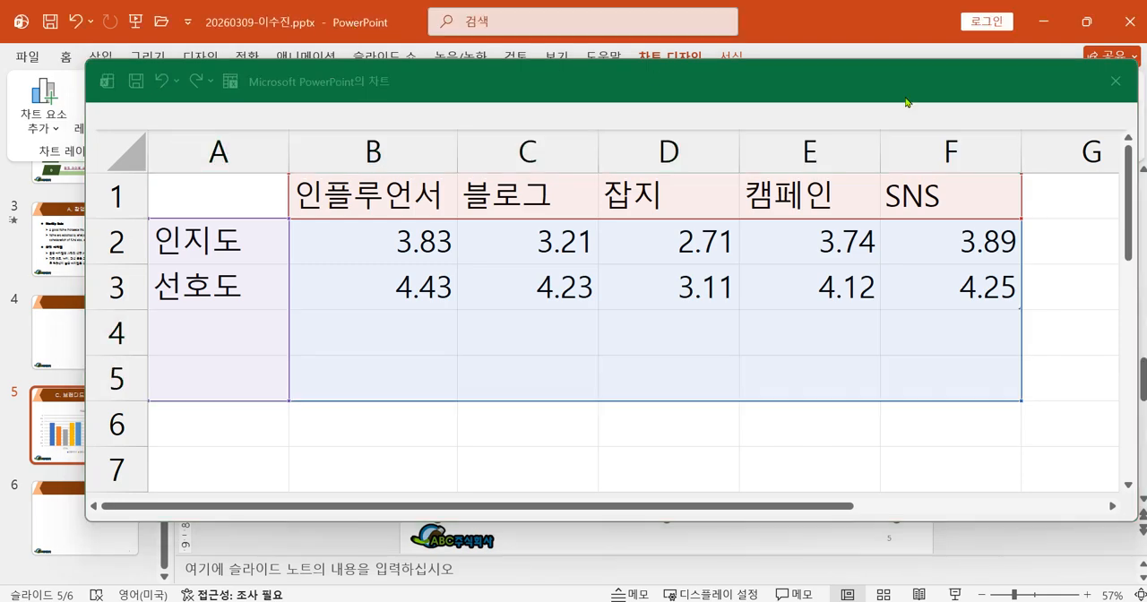
pyautogui.moveTo(934, 80); pyautogui.dragTo(909, 525)
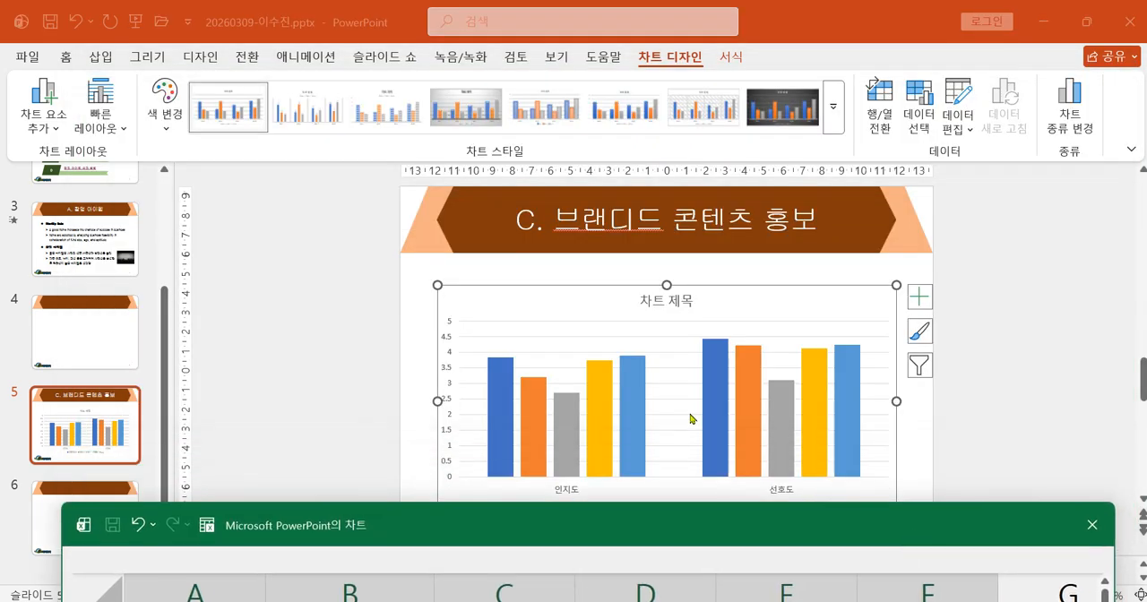
pyautogui.moveTo(643, 514); pyautogui.dragTo(645, 553)
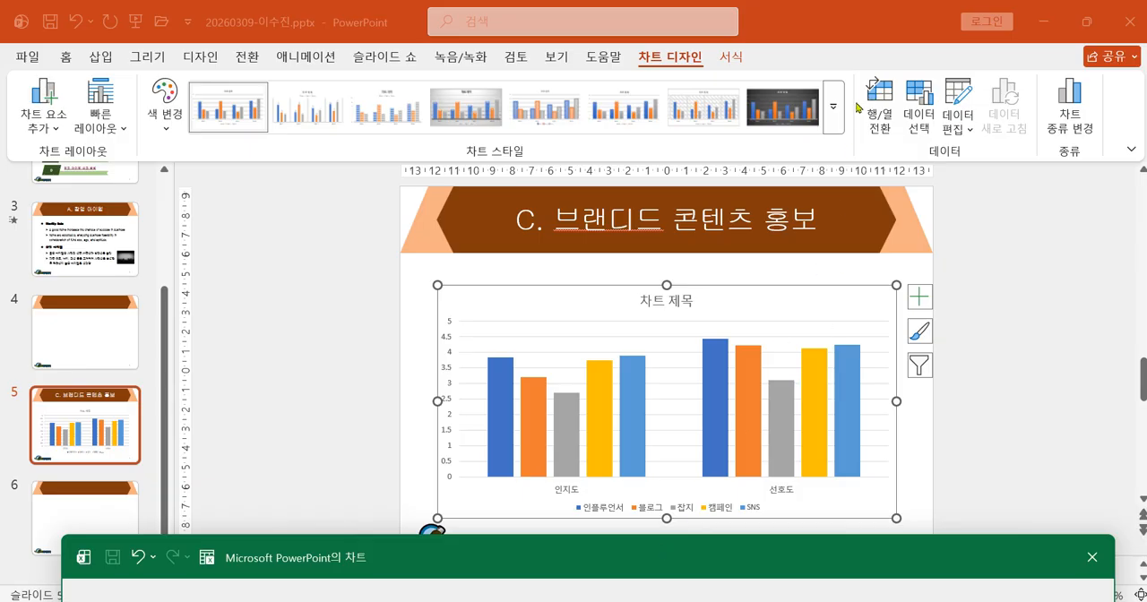
pyautogui.click(880, 90)
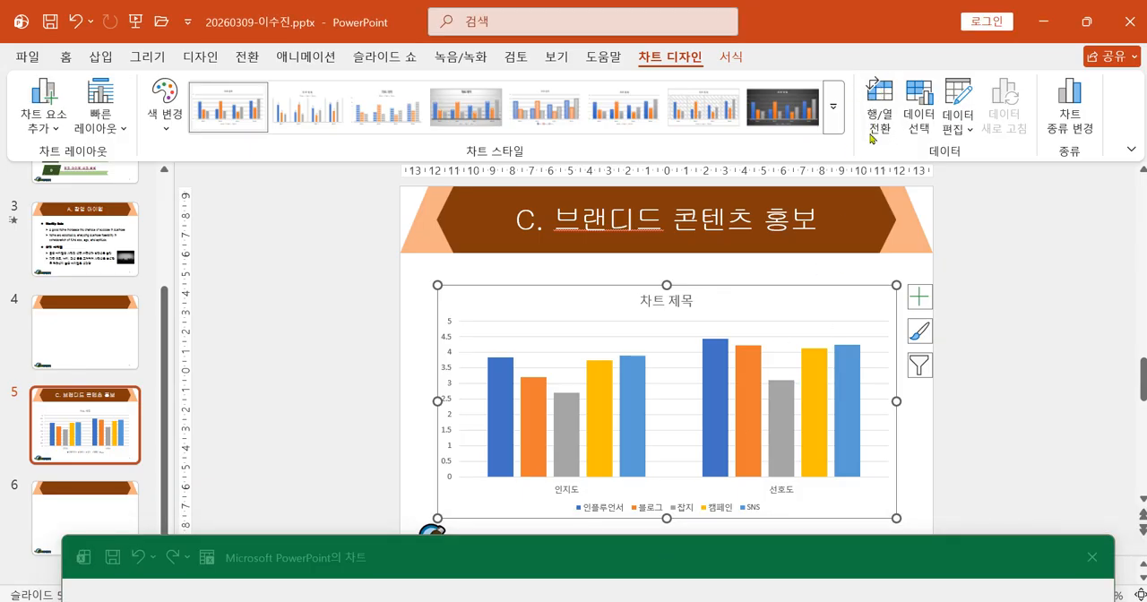
pyautogui.click(879, 91)
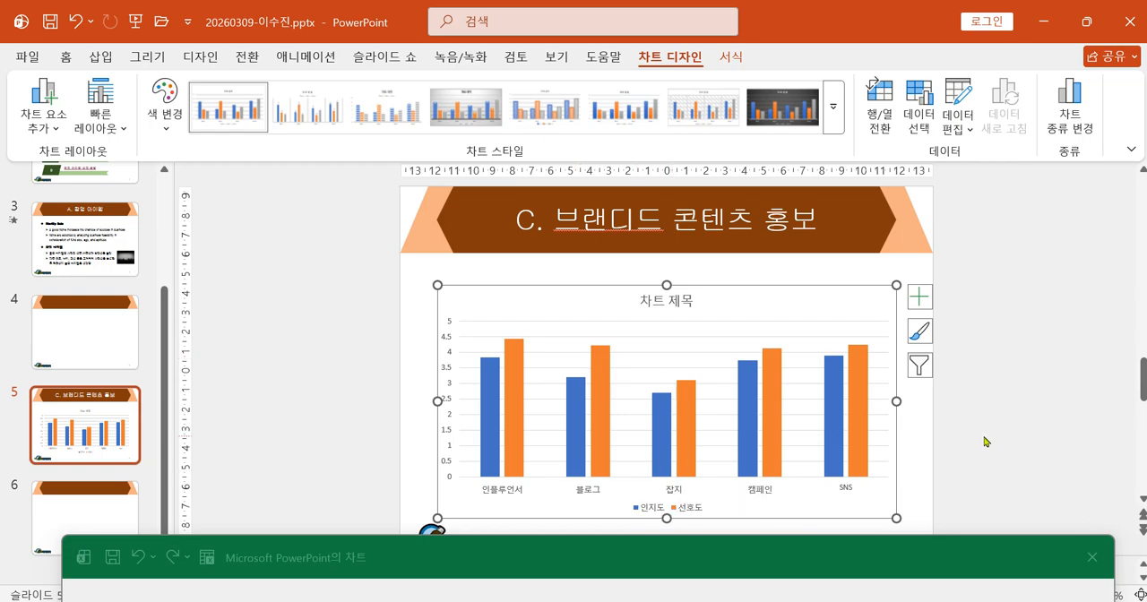
# Check the 인지도 and 선호도 values in the data sheet against the chart, and close the data sheet.
pyautogui.moveTo(713, 558); pyautogui.dragTo(677, 179)
pyautogui.click(525, 422)
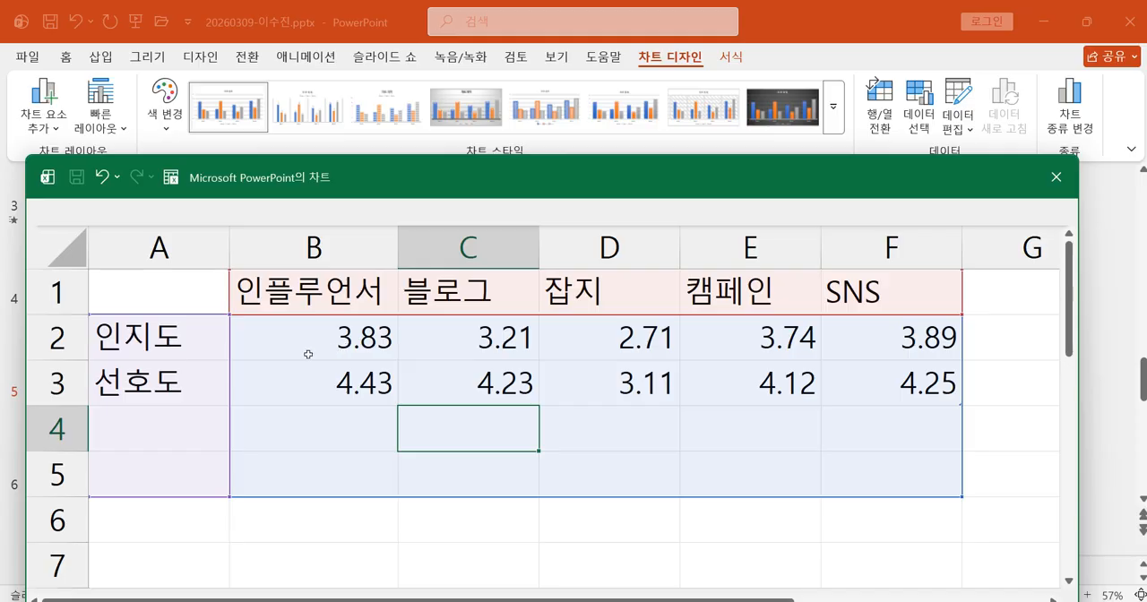
pyautogui.moveTo(370, 332); pyautogui.dragTo(887, 383)
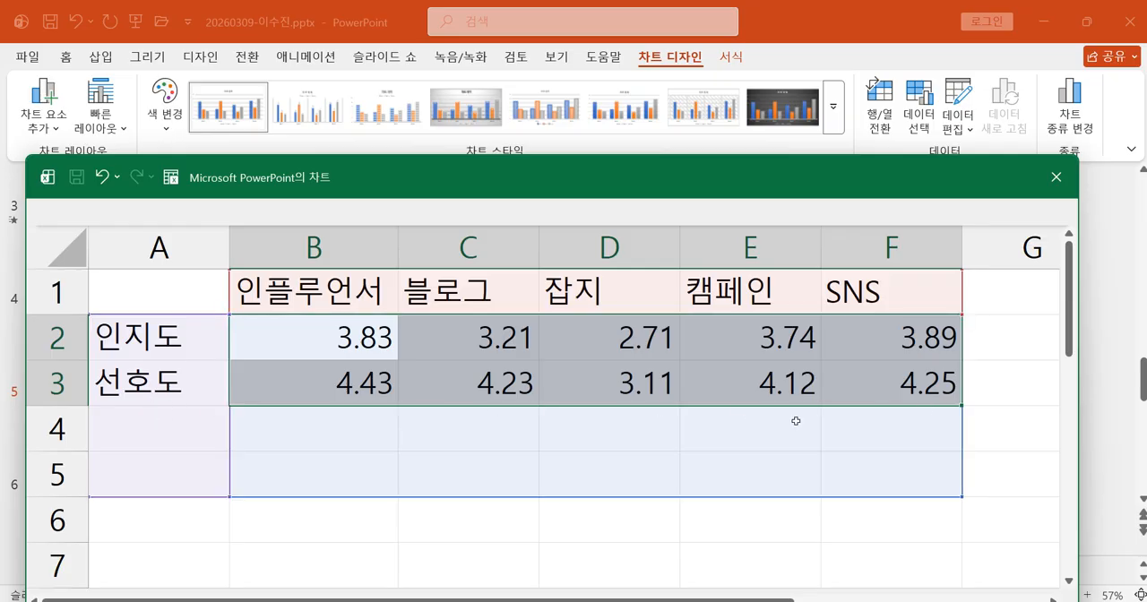
pyautogui.moveTo(674, 192); pyautogui.dragTo(695, 544)
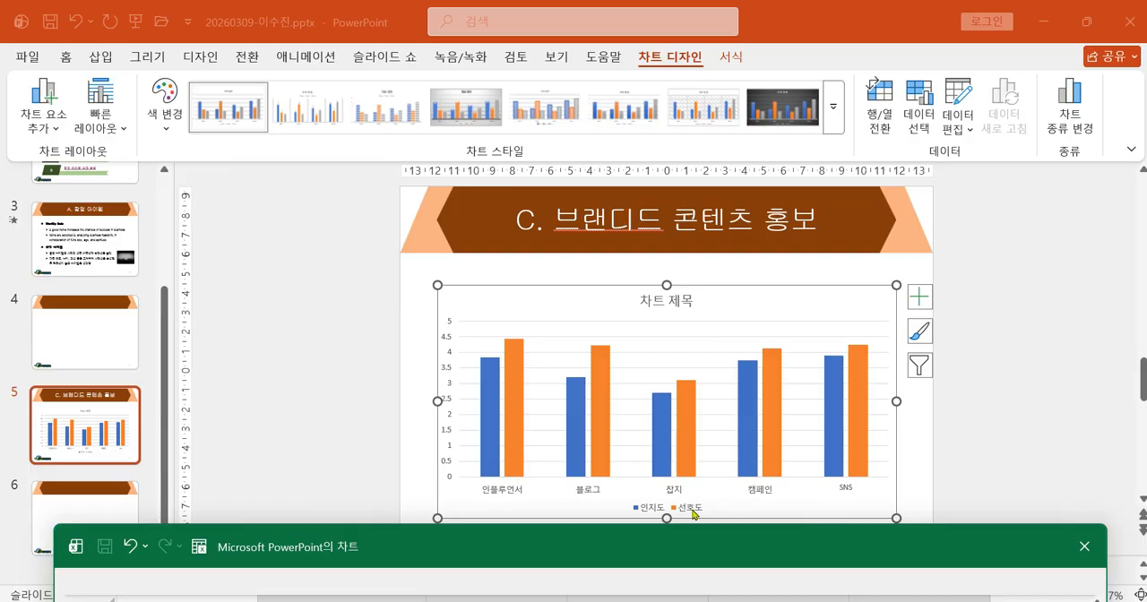
pyautogui.moveTo(707, 547); pyautogui.dragTo(668, 249)
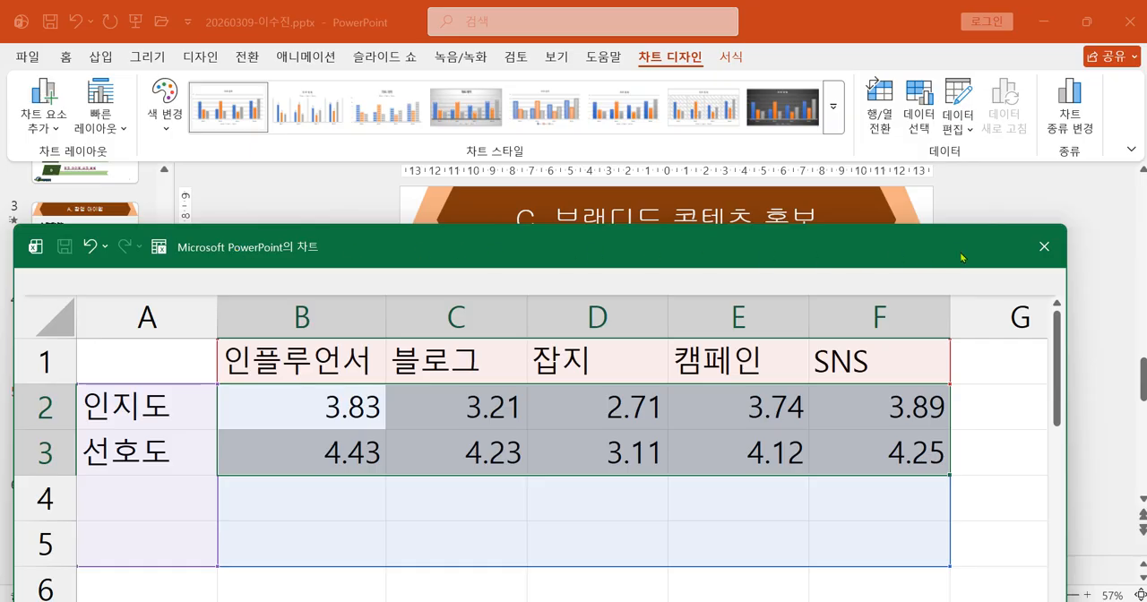
pyautogui.click(1043, 247)
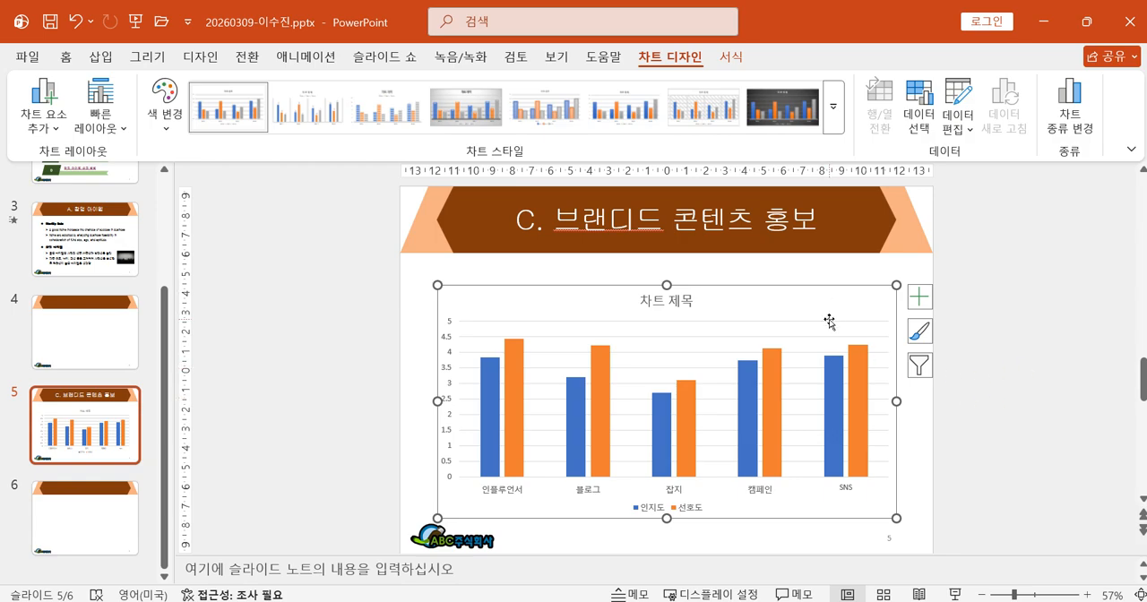
# Switch to the reference exam sheet photo and examine the chart type, font and formatting requirements for the slide.
pyautogui.click(956, 601)
pyautogui.moveTo(504, 202); pyautogui.dragTo(735, 457)
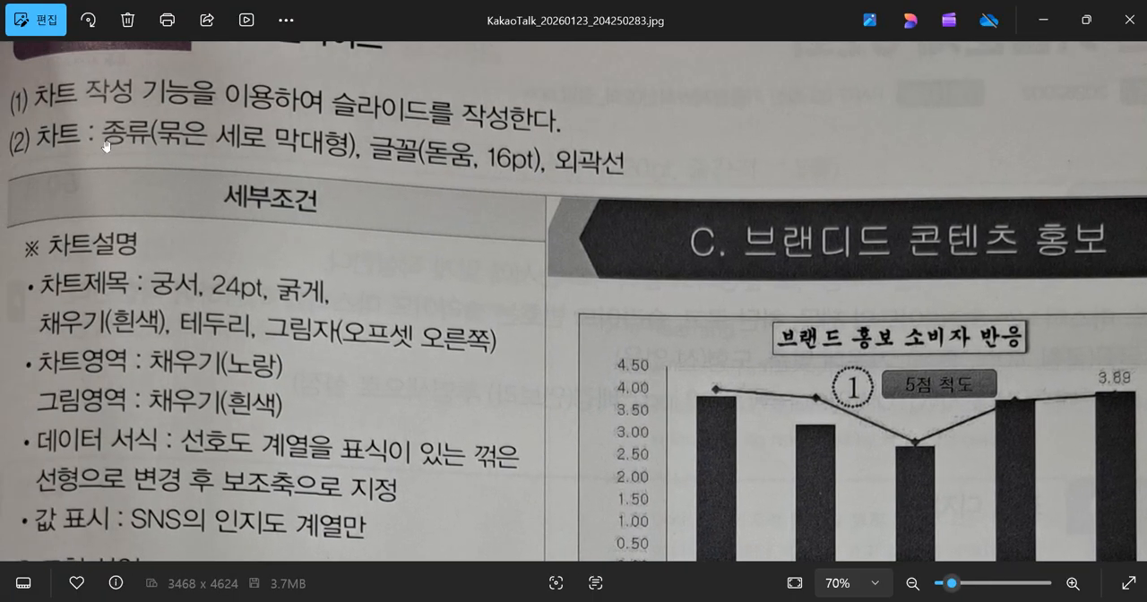